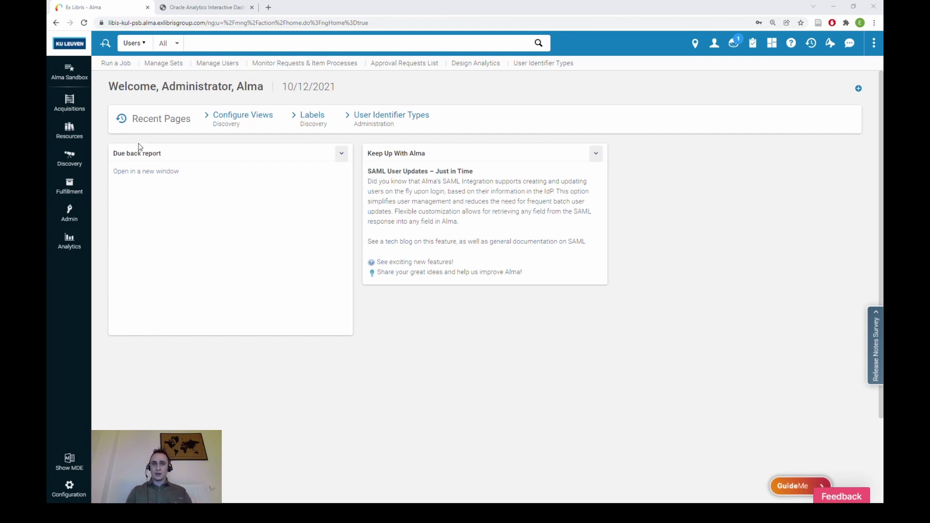
# - Switch to Oracle Analytics and export the current page of the User Backup Dashboard to Excel
pyautogui.click(221, 7)
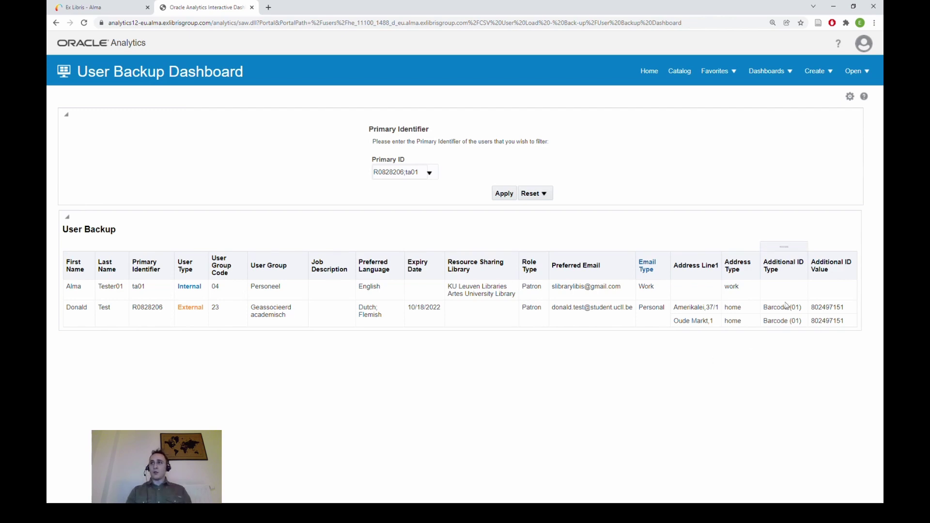
pyautogui.click(850, 99)
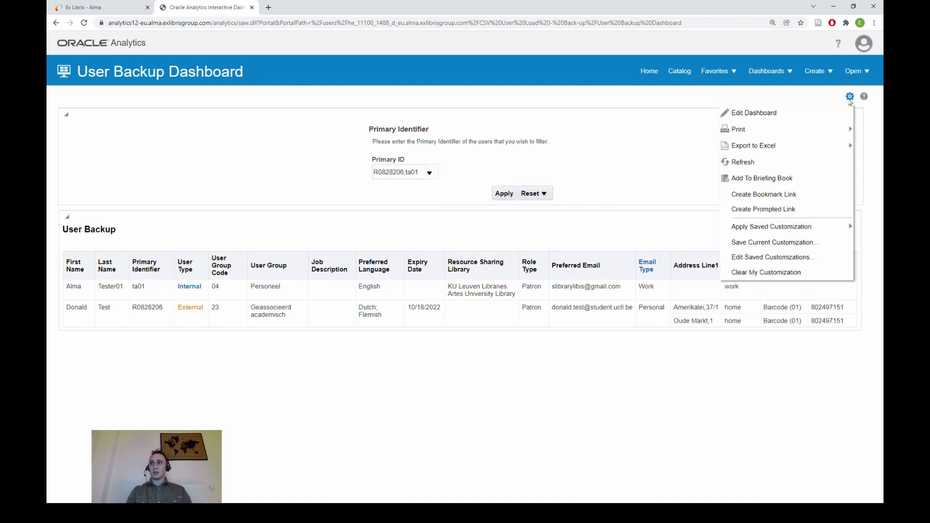
pyautogui.moveTo(804, 151)
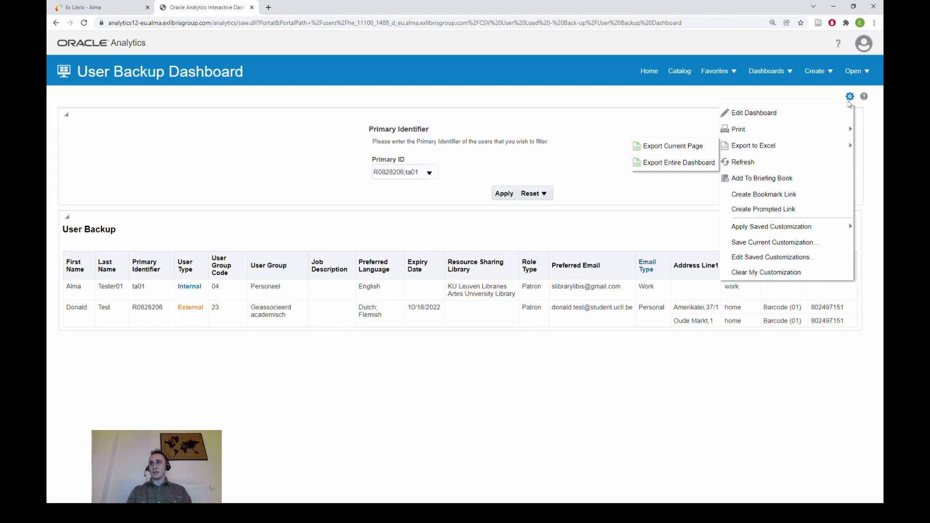
pyautogui.click(686, 149)
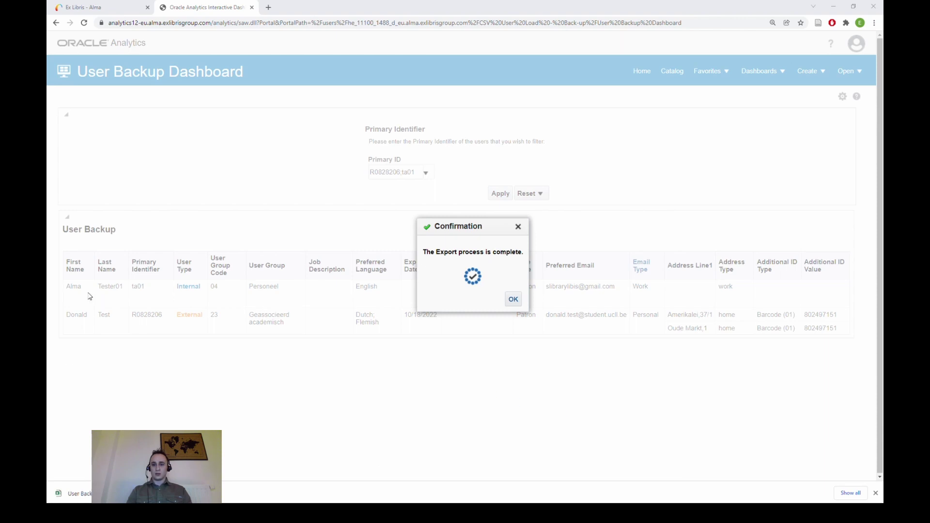
# - Review the exported user backup workbook at full size, close it, and dismiss the export confirmation
pyautogui.moveTo(220, 117); pyautogui.dragTo(455, 94)
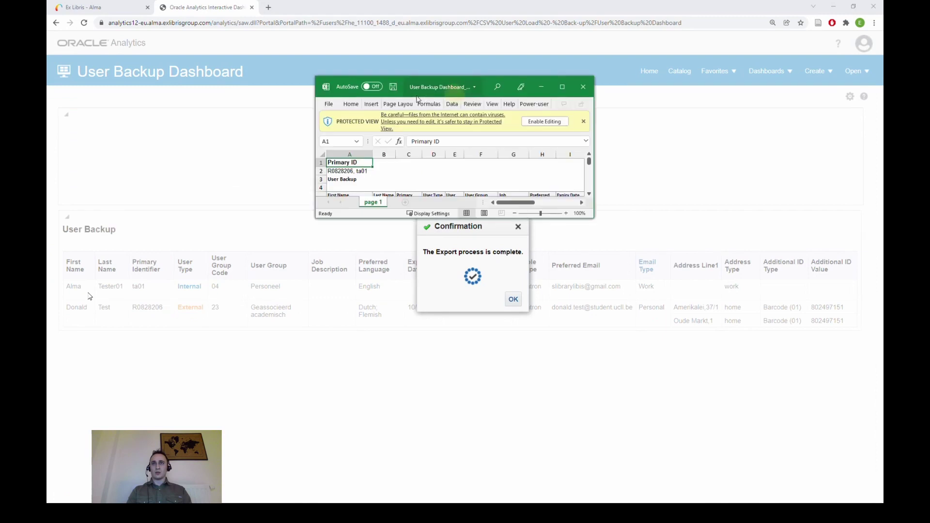
pyautogui.click(563, 86)
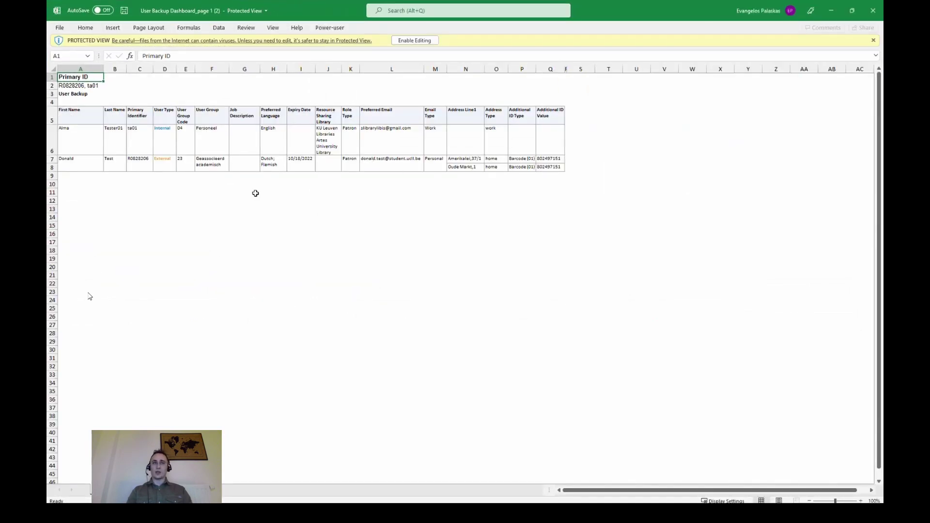
pyautogui.click(874, 18)
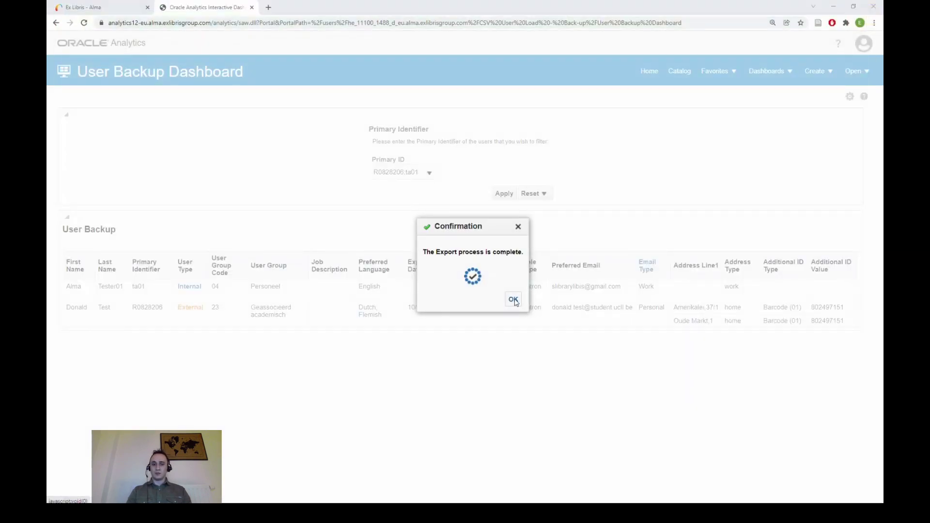
pyautogui.click(514, 300)
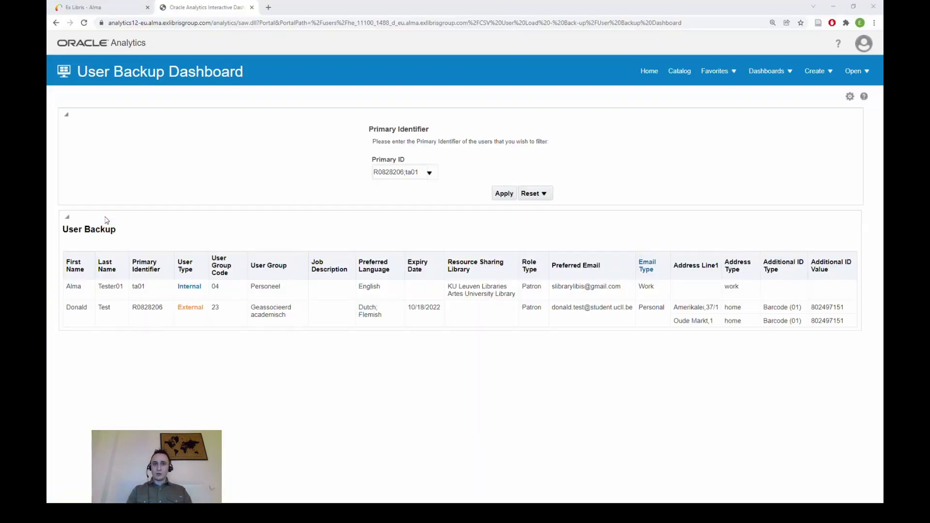
# - Switch to Alma and select the Tutorial - Delete Users profile in the settings of the Alma CSV User Load cloud app
pyautogui.click(97, 8)
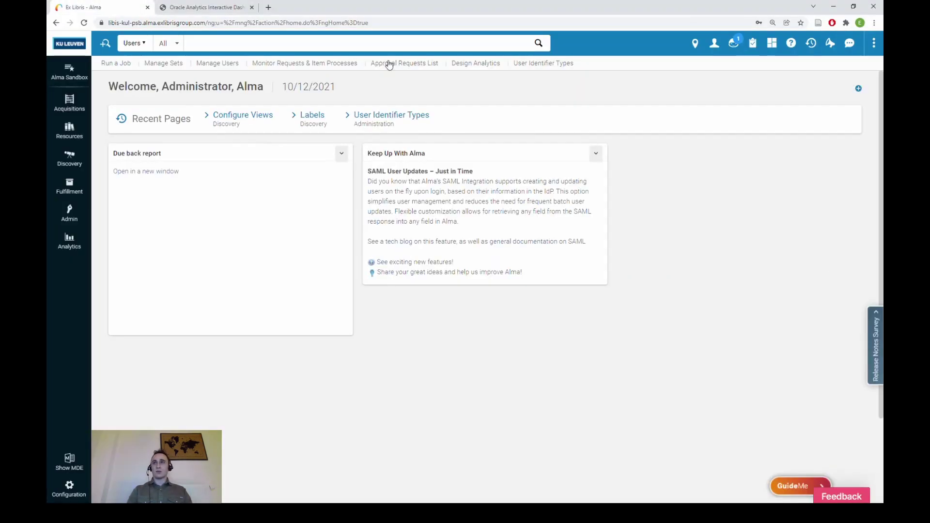
pyautogui.click(773, 45)
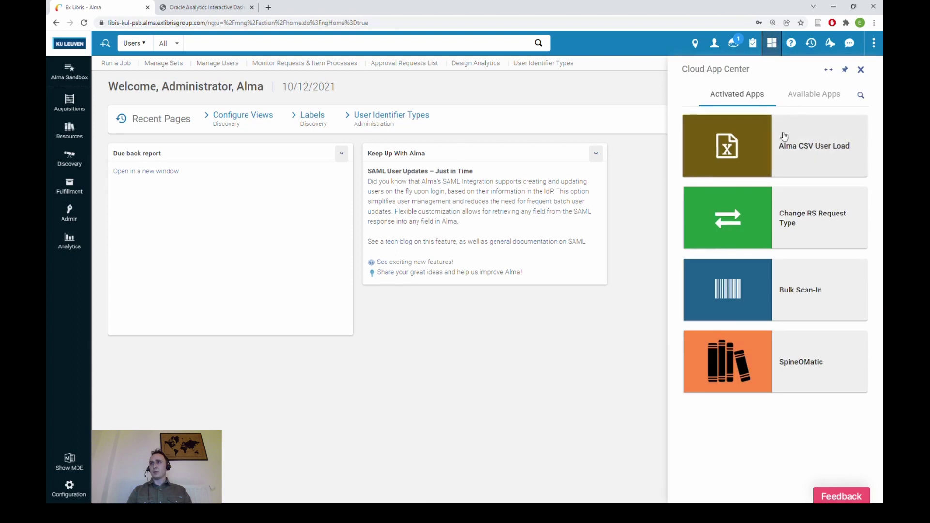
pyautogui.click(791, 145)
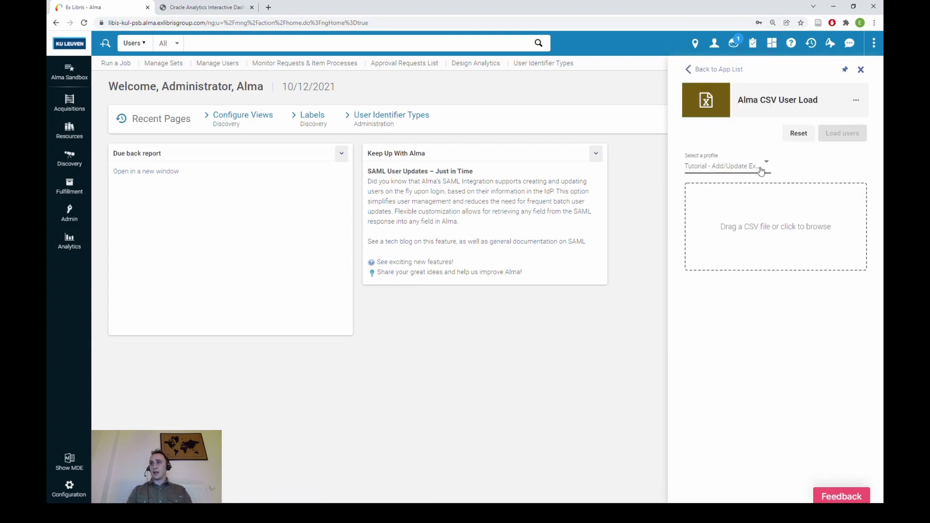
pyautogui.click(852, 105)
pyautogui.click(836, 102)
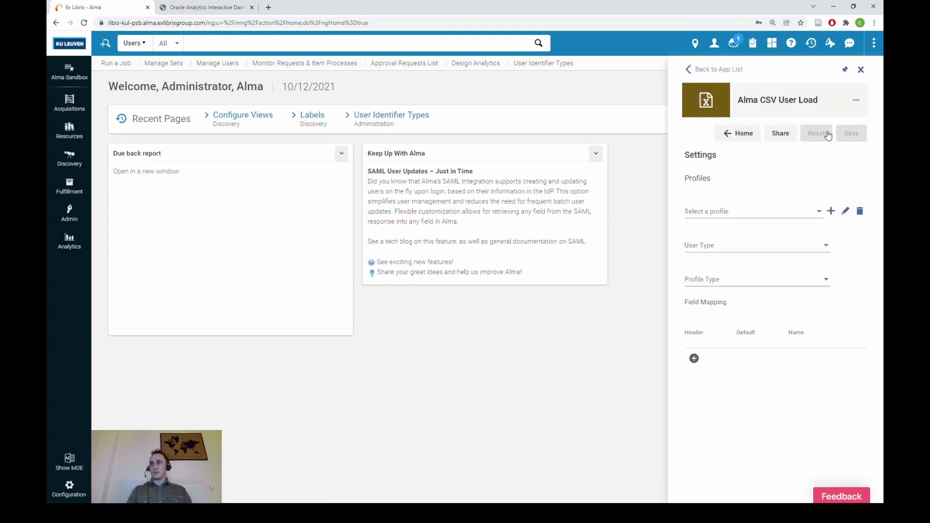
pyautogui.click(745, 215)
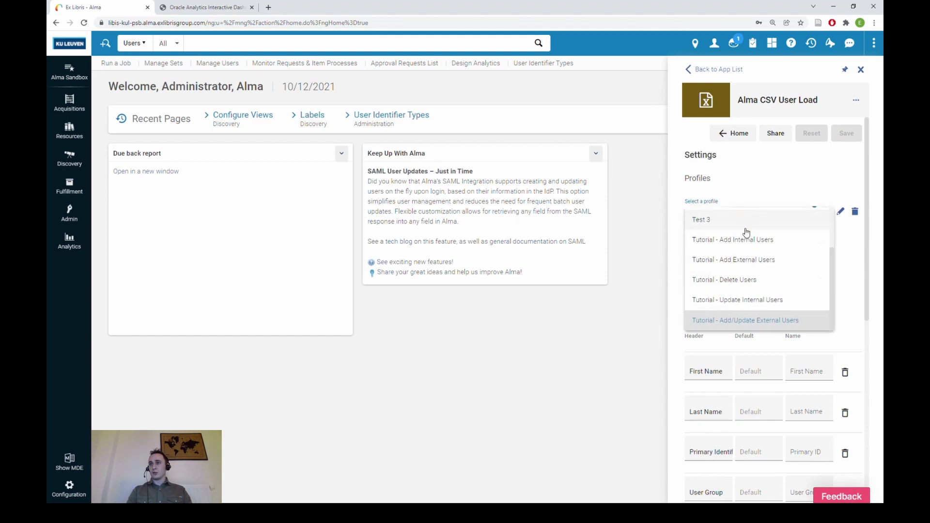
pyautogui.click(744, 281)
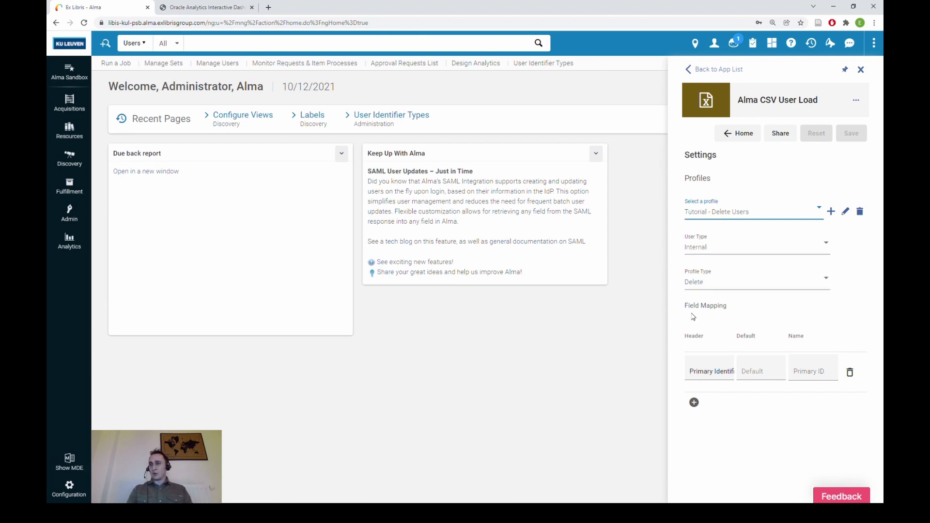
# - Examine the delete profile's field mapping, checking the full header text and the name of the mapped field
pyautogui.moveTo(685, 335); pyautogui.dragTo(705, 341)
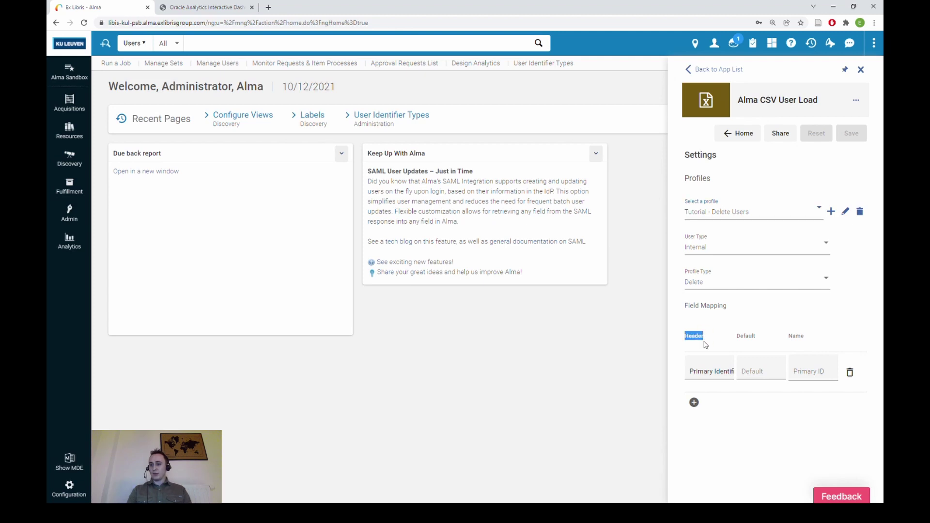
pyautogui.click(712, 371)
pyautogui.press('End')
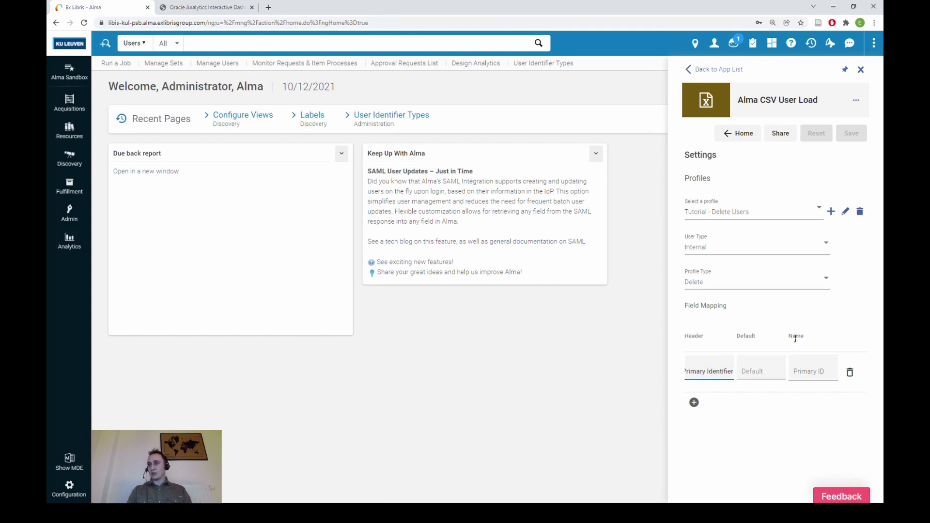
pyautogui.moveTo(789, 337); pyautogui.dragTo(805, 338)
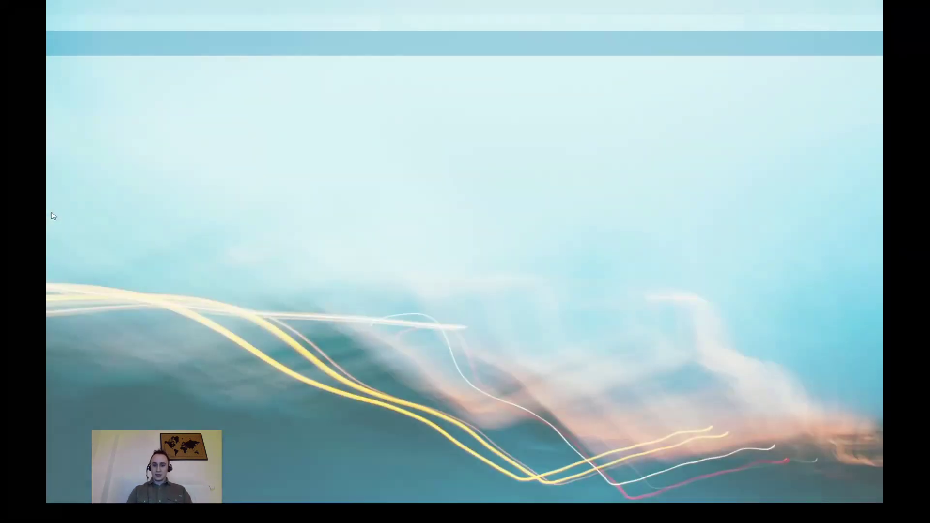
# - Place the Internal Users - Full Example - Delete workbook side by side with Alma and review its First Name and Primary Identifier columns
pyautogui.press('super+Right')
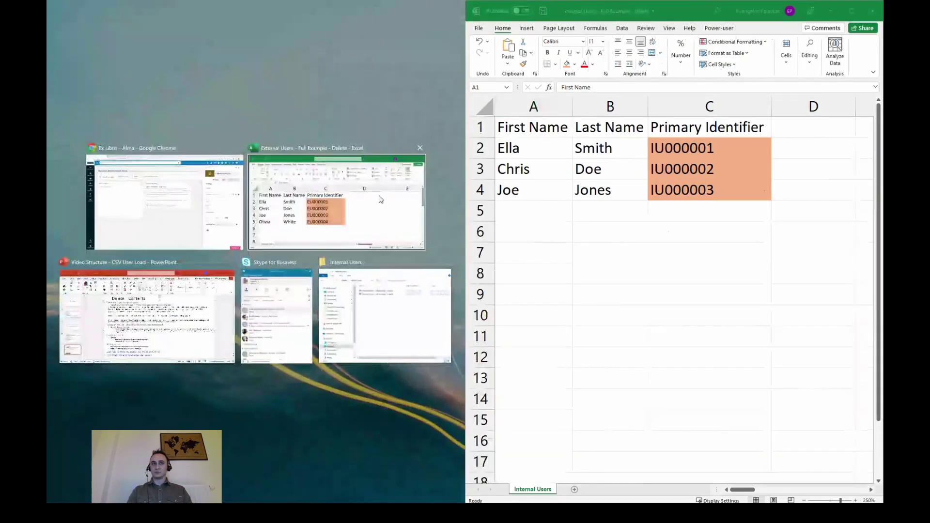
pyautogui.click(199, 213)
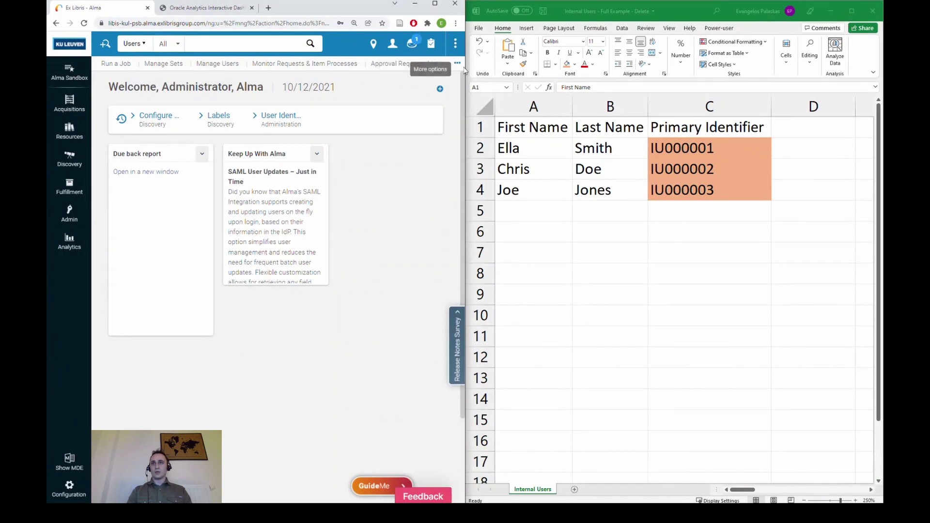
pyautogui.click(540, 104)
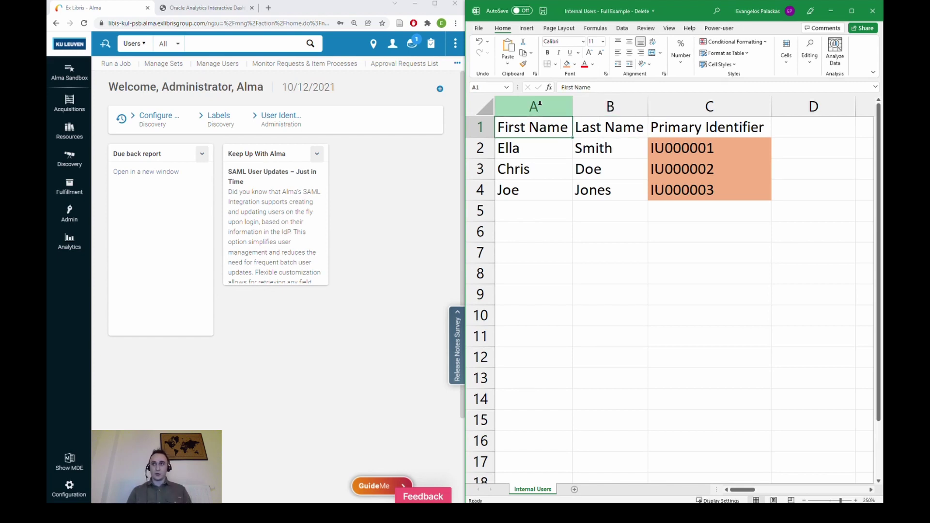
pyautogui.click(674, 104)
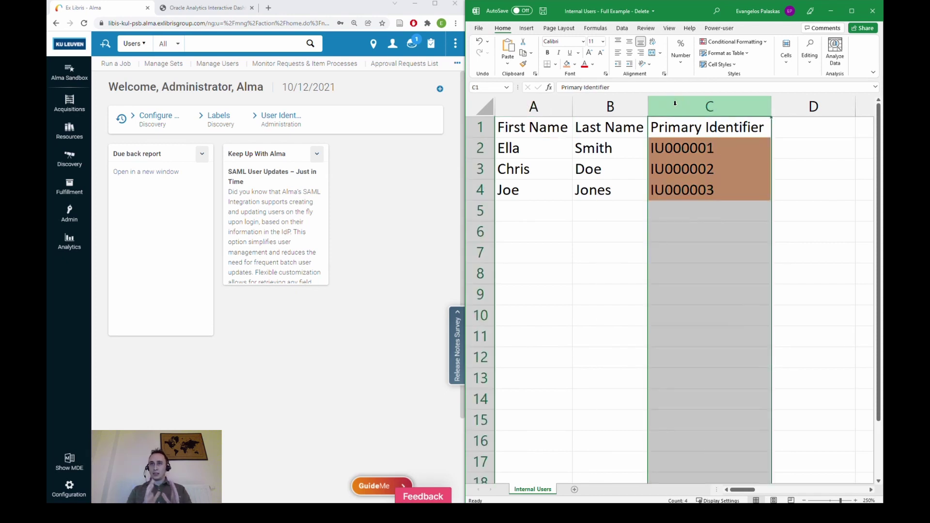
# - Detach the Alma browser window from the side-by-side layout and enlarge it to fill the screen
pyautogui.click(434, 8)
pyautogui.click(860, 7)
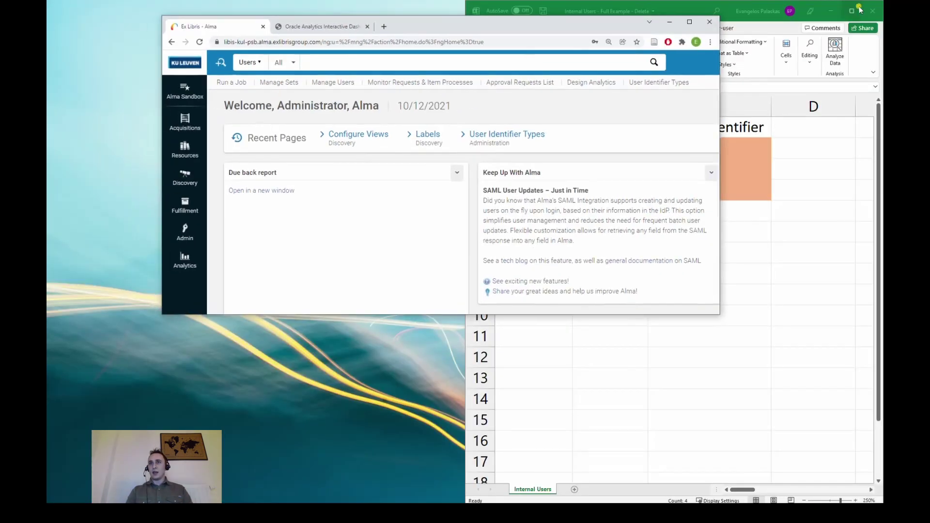
pyautogui.click(687, 22)
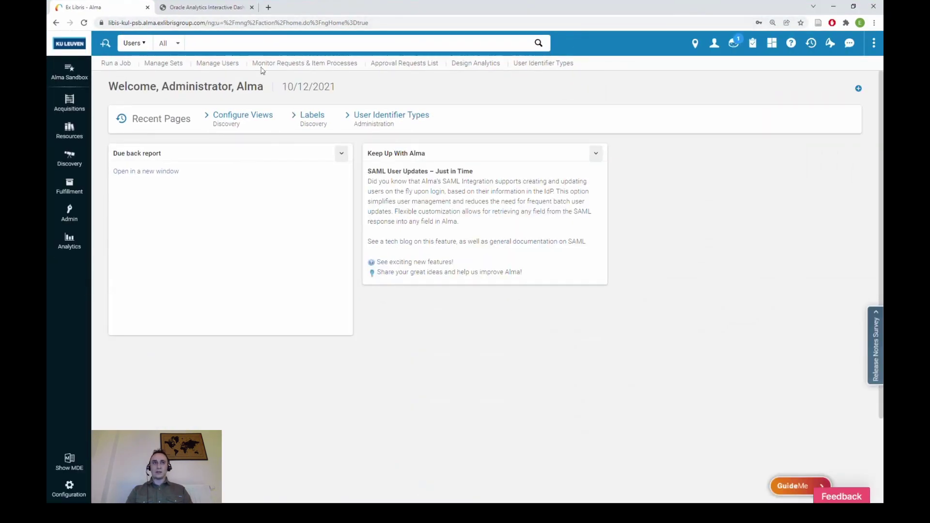
# - Copy the primary identifier in cell C2 of the Excel workbook, search Alma users for it, and open the matching user's details
pyautogui.click(246, 45)
pyautogui.moveTo(251, 513)
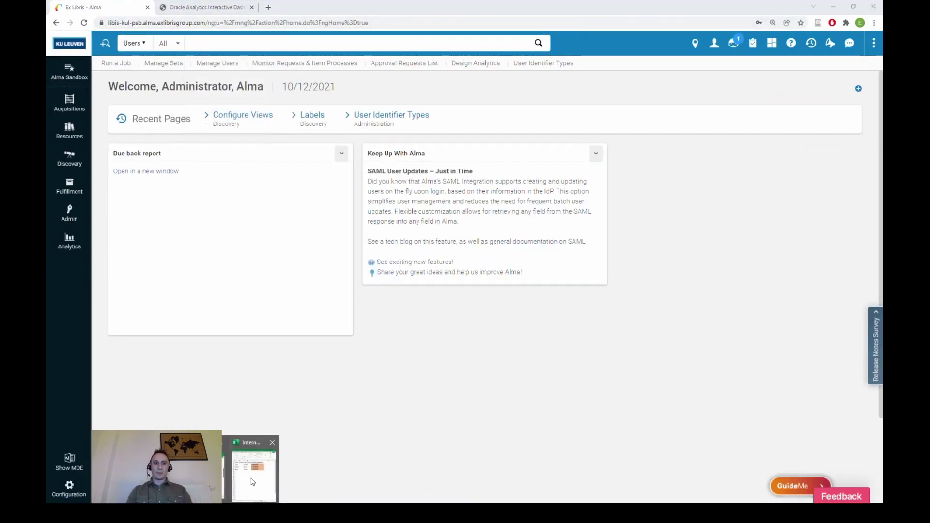
pyautogui.click(251, 470)
pyautogui.click(736, 152)
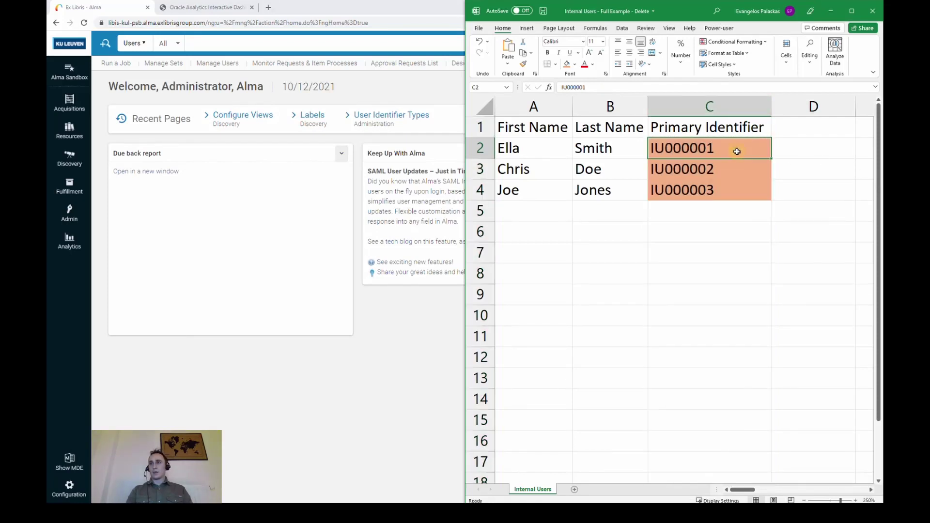
pyautogui.hotkey('ctrl', 'c')
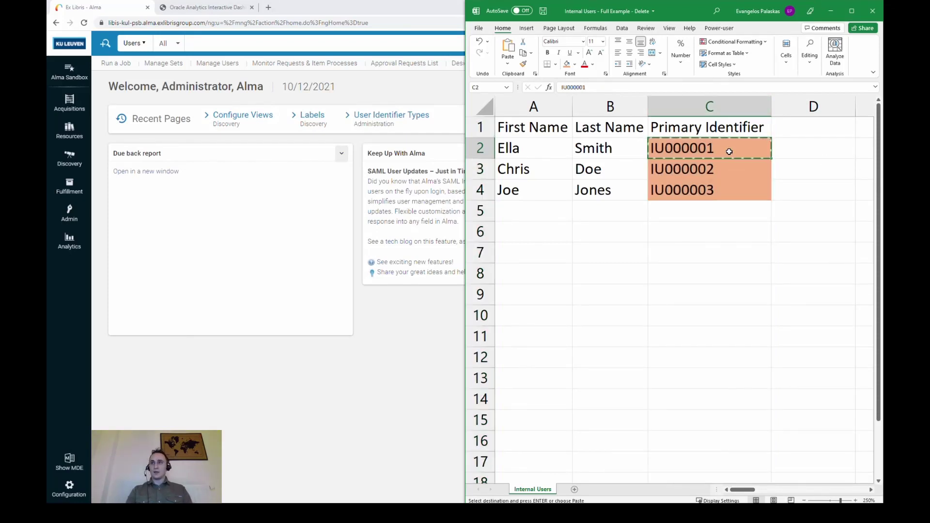
pyautogui.click(282, 43)
pyautogui.hotkey('ctrl', 'v')
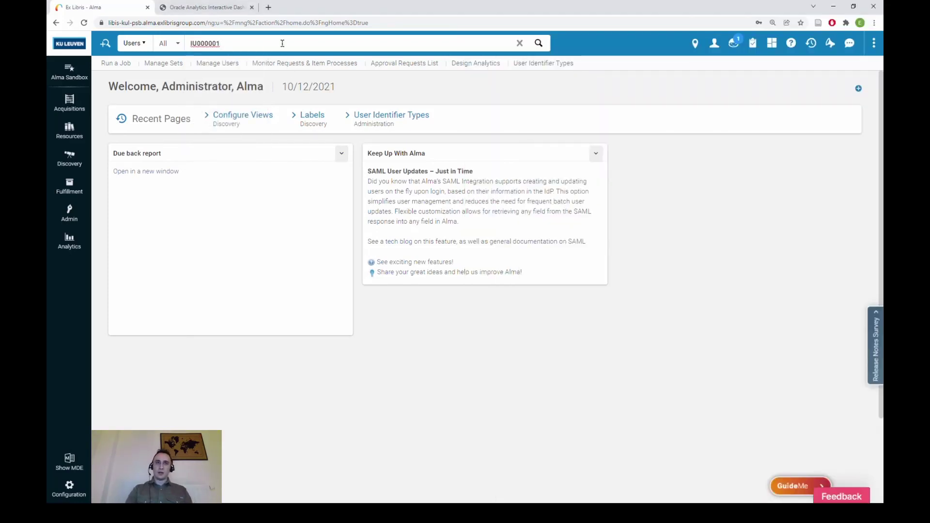
pyautogui.press('Return')
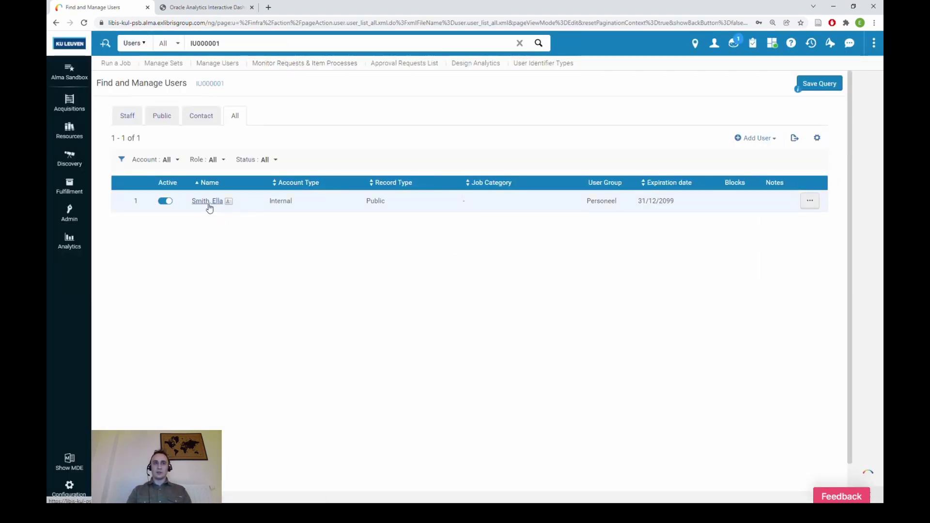
pyautogui.click(207, 202)
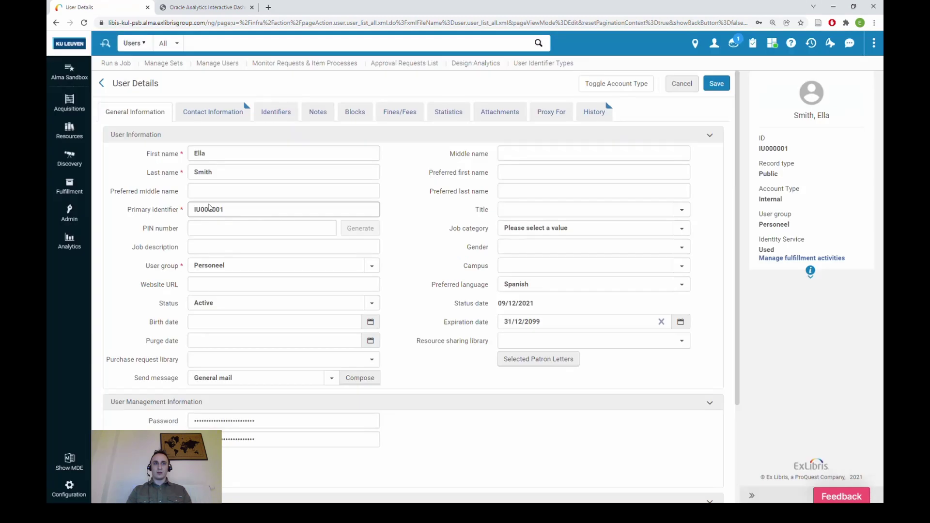
# - Search Alma users for the second internal user's primary identifier, listed in cell C3 of the workbook
pyautogui.click(212, 43)
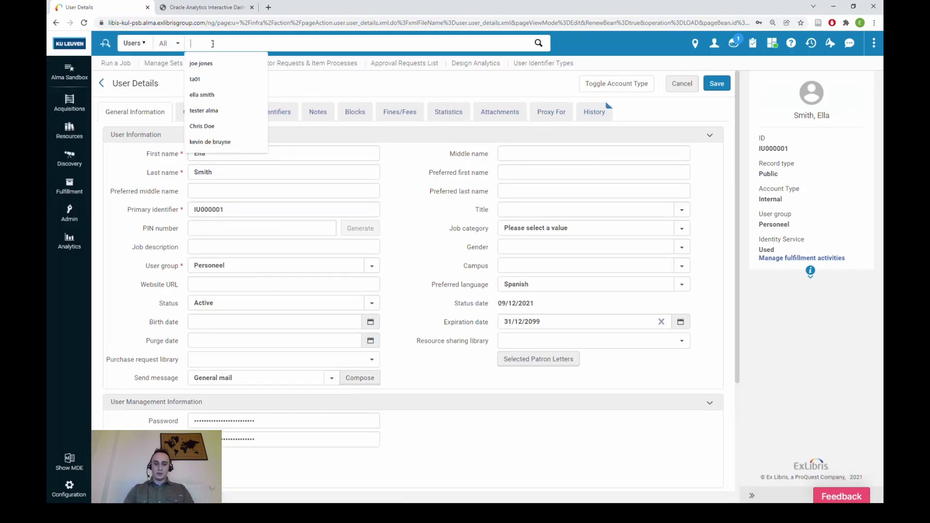
pyautogui.write('IU00000')
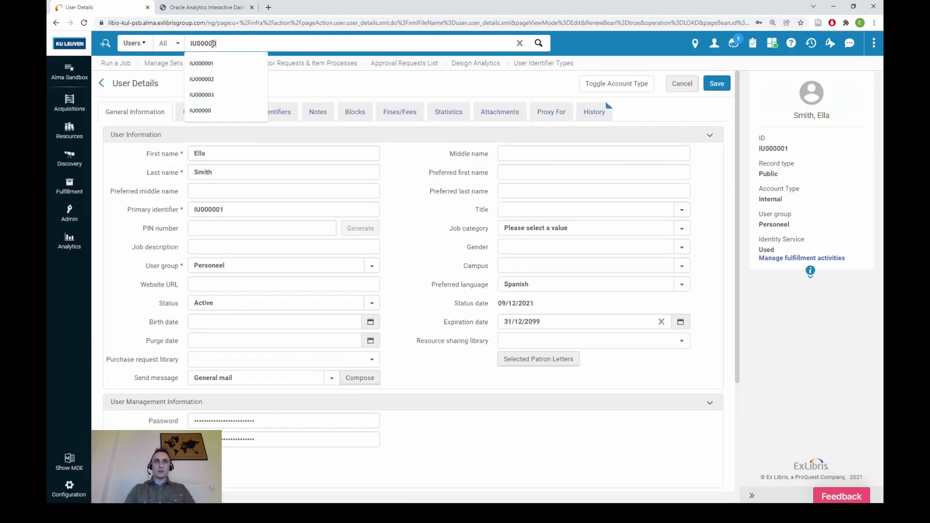
pyautogui.write('2')
pyautogui.press('Return')
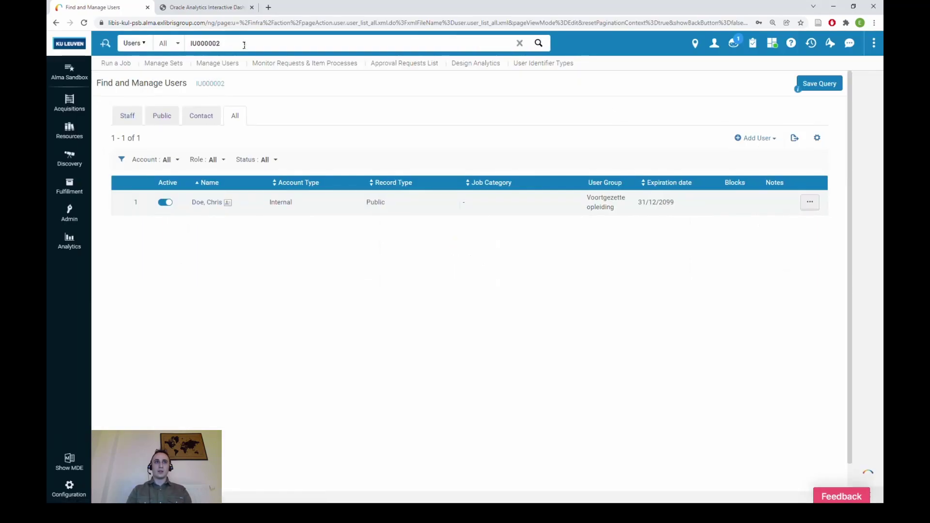
# - Search Alma users for the third internal user's primary identifier, listed in cell C4 of the workbook
pyautogui.click(245, 45)
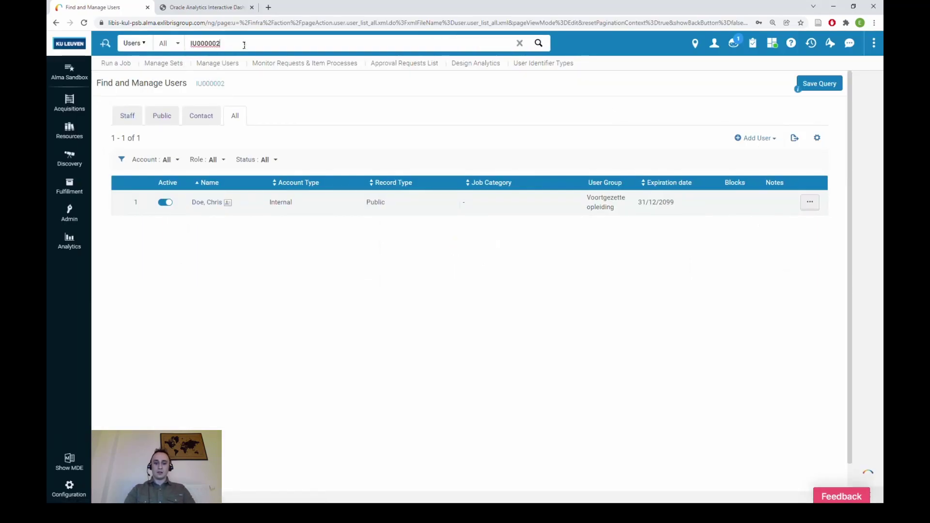
pyautogui.press('BackSpace')
pyautogui.write('3')
pyautogui.press('Return')
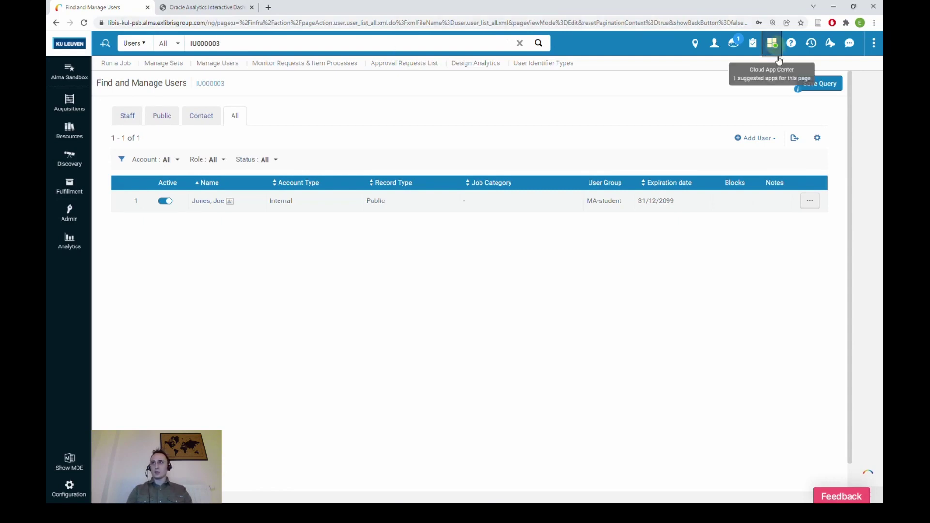
# - Open the Alma CSV User Load app, review the settings of the Tutorial - Delete Users profile, and return to the load page
pyautogui.click(772, 43)
pyautogui.click(801, 130)
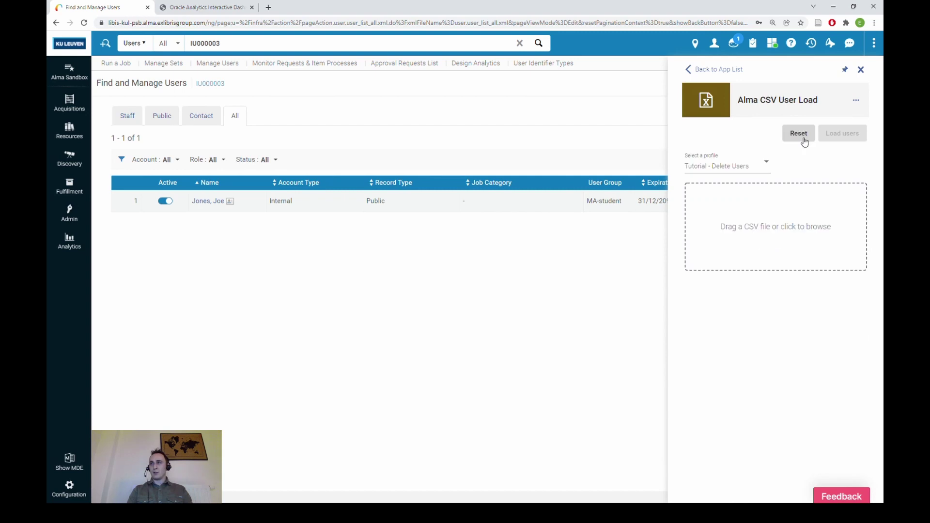
pyautogui.click(853, 107)
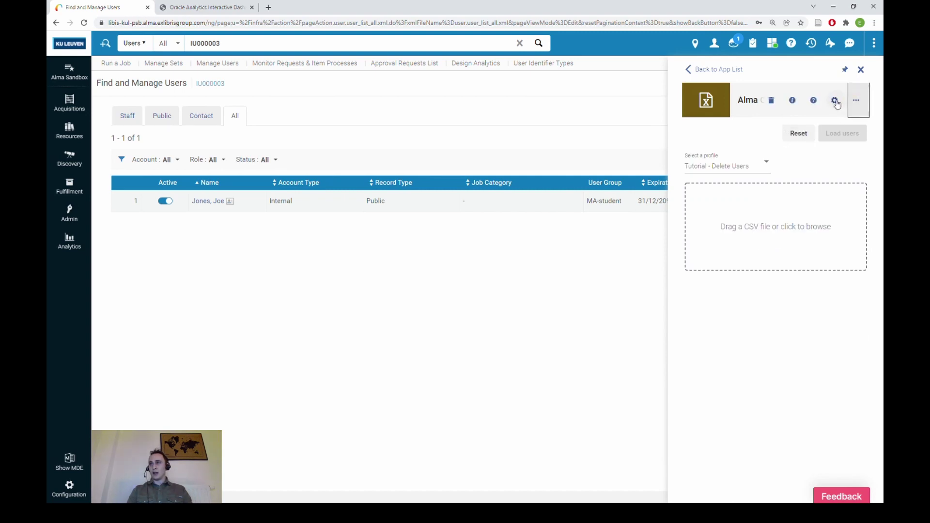
pyautogui.click(835, 98)
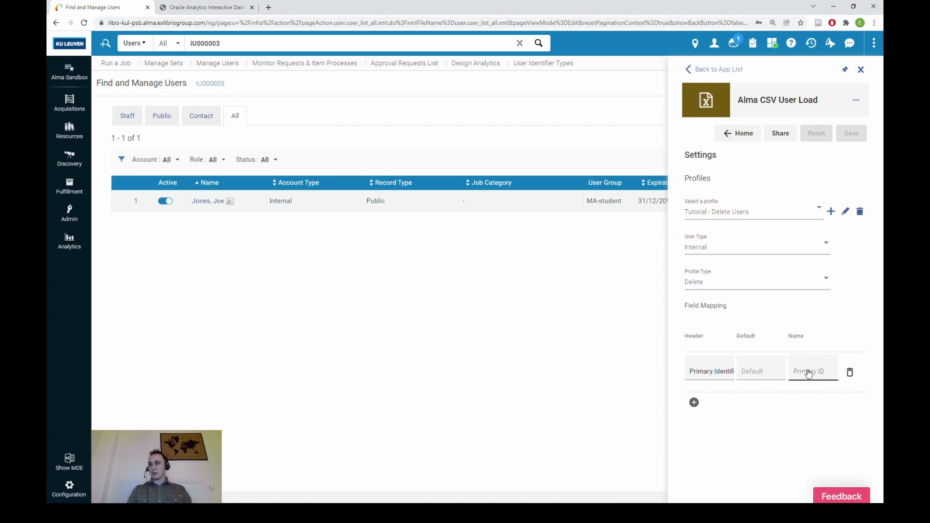
pyautogui.click(735, 134)
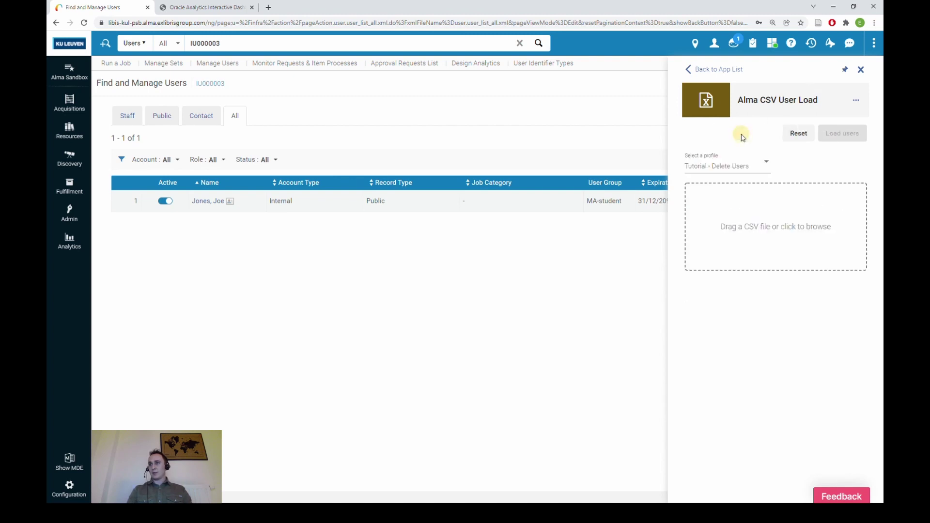
# - Load Internal Users - Full Example - Delete.csv from the Delete > Internal Users template folder and delete its users in Alma
pyautogui.click(778, 223)
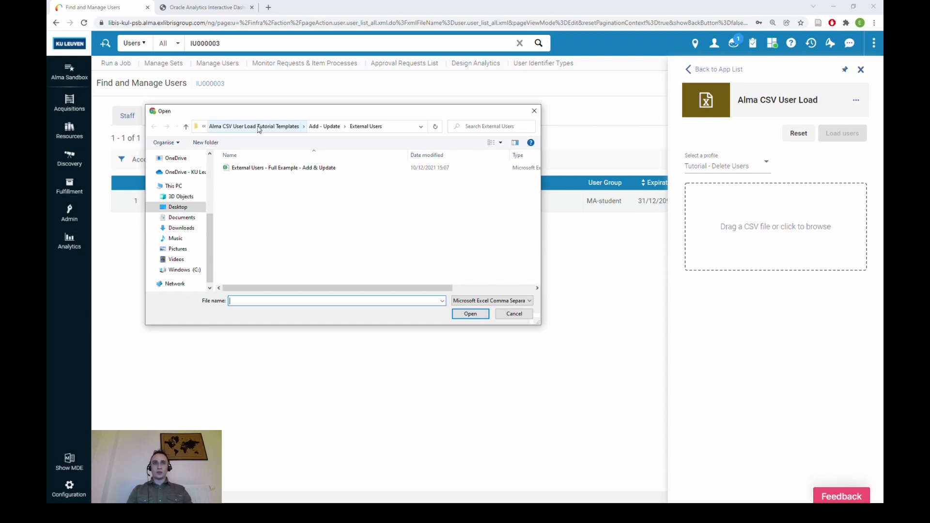
pyautogui.click(258, 127)
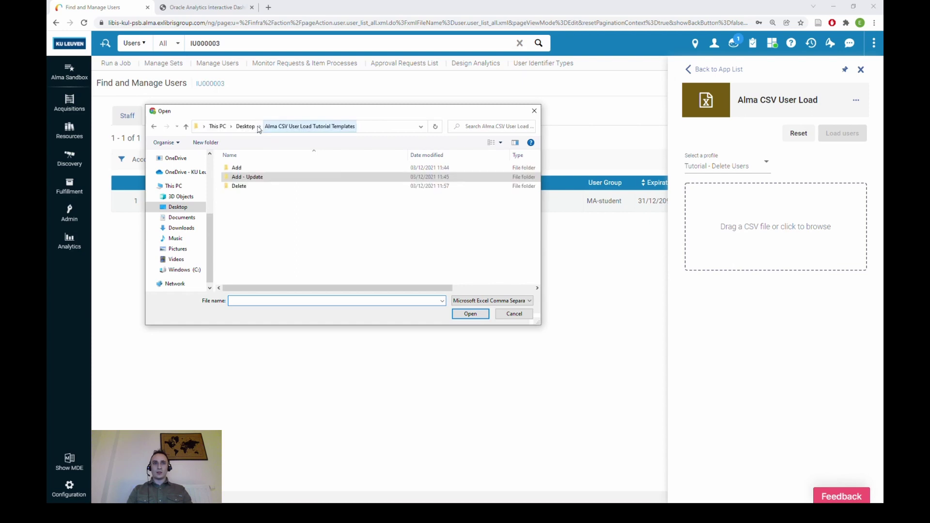
pyautogui.doubleClick(246, 188)
pyautogui.doubleClick(257, 179)
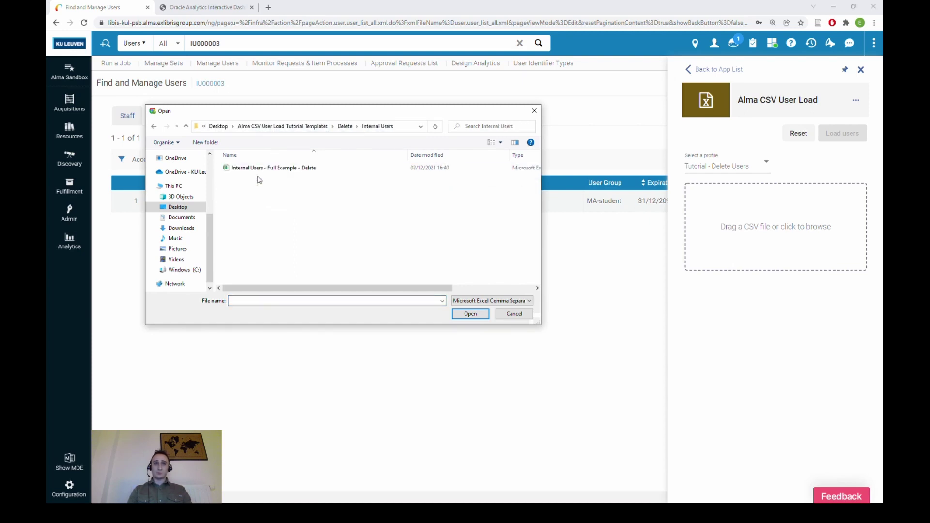
pyautogui.doubleClick(269, 168)
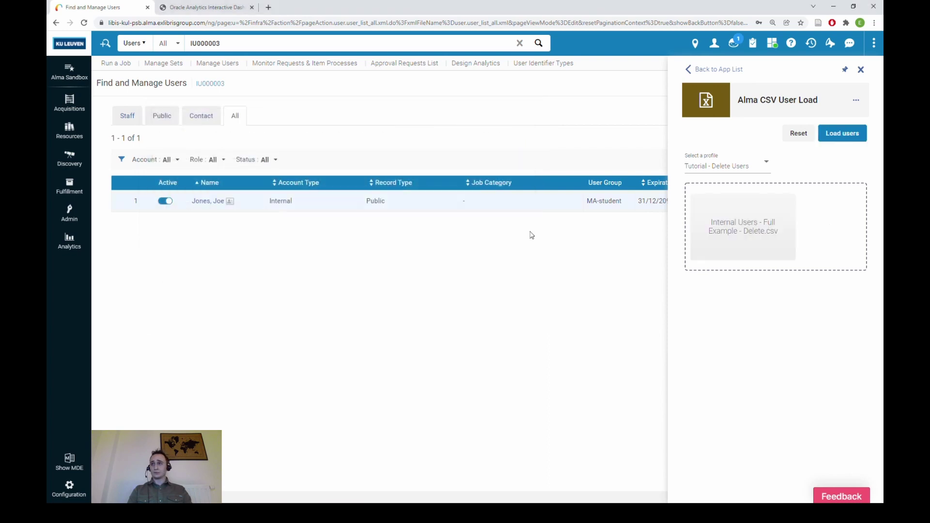
pyautogui.click(832, 137)
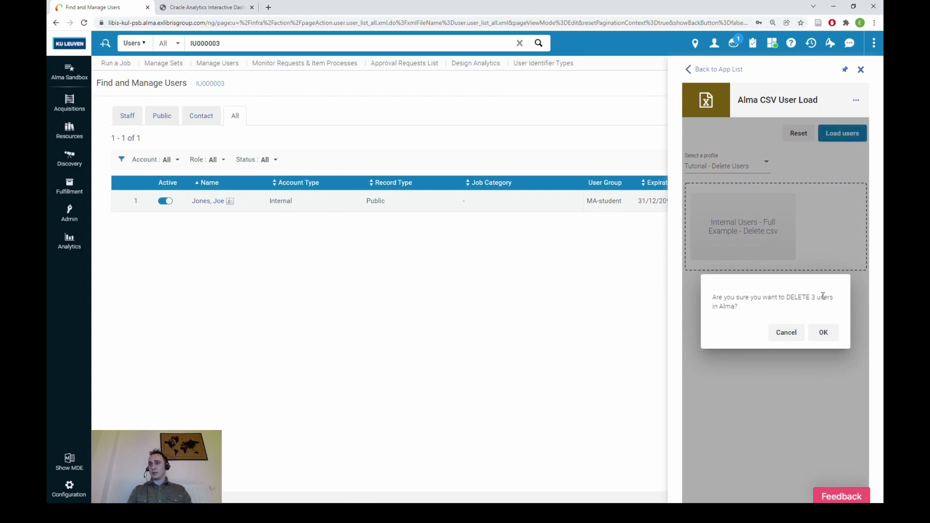
pyautogui.click(824, 333)
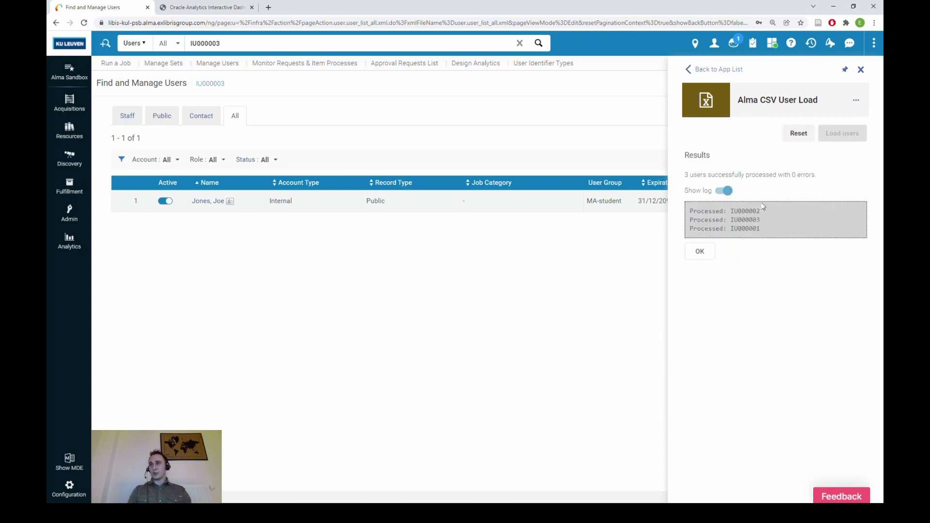
# - Copy the last processed identifier from the results log and search Alma users for it to check the deletion
pyautogui.moveTo(762, 232); pyautogui.dragTo(729, 231)
pyautogui.hotkey('ctrl', 'c')
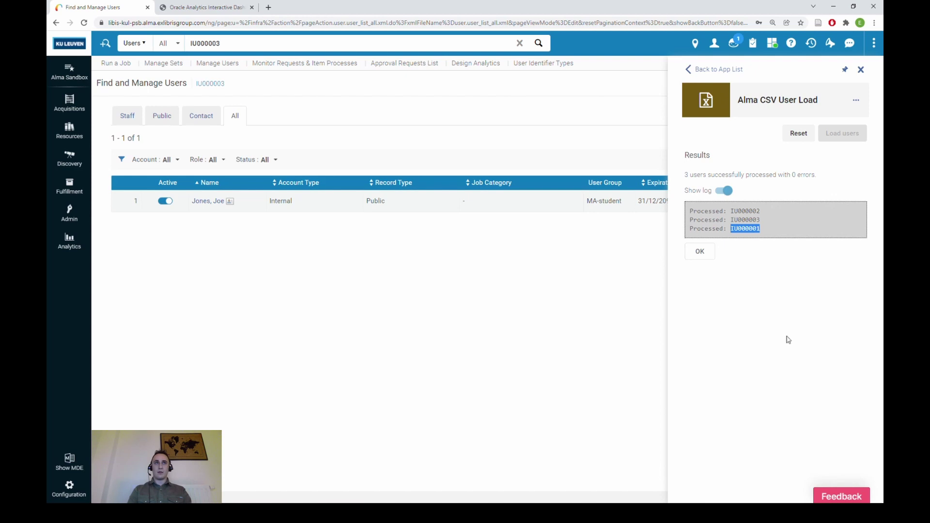
pyautogui.doubleClick(225, 44)
pyautogui.press('BackSpace')
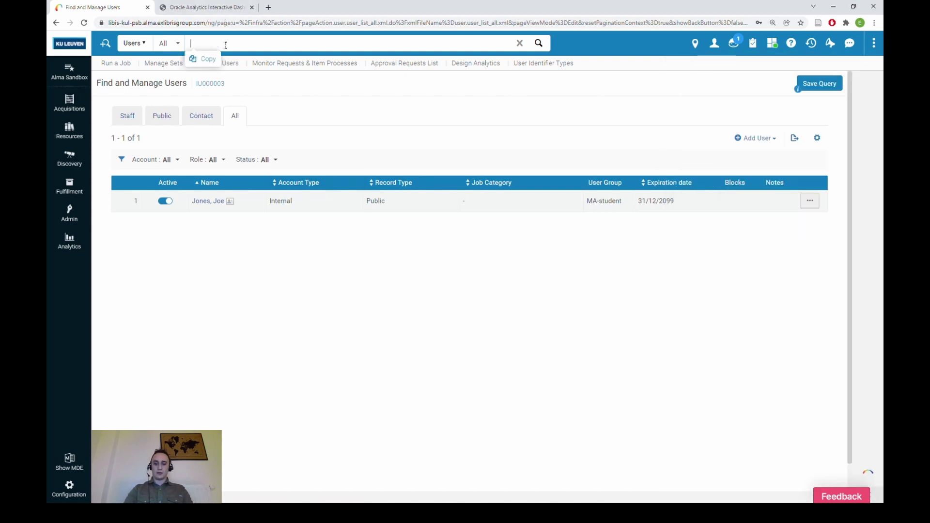
pyautogui.hotkey('ctrl', 'v')
pyautogui.press('Return')
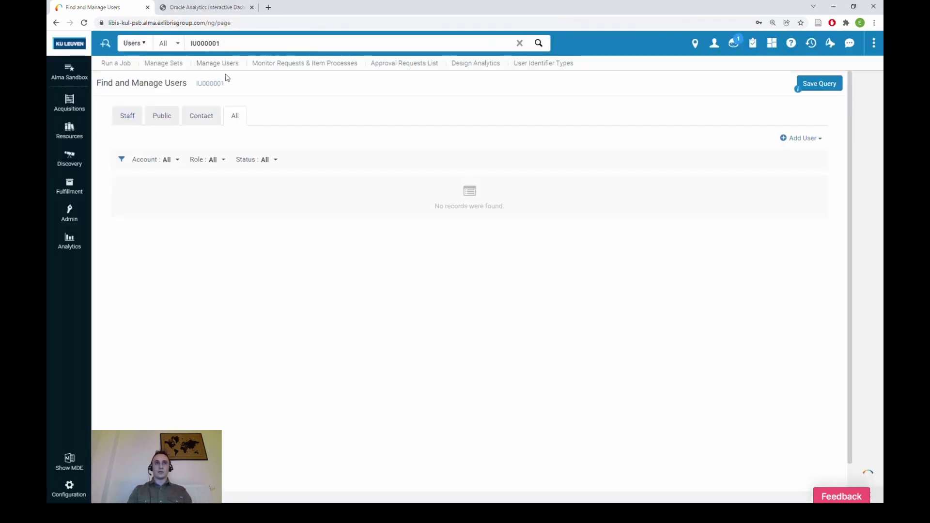
# - Search Alma users for the second deleted internal user's identifier, changing the final digit of the previous query to 2
pyautogui.doubleClick(259, 47)
pyautogui.hotkey('ctrl', 'c')
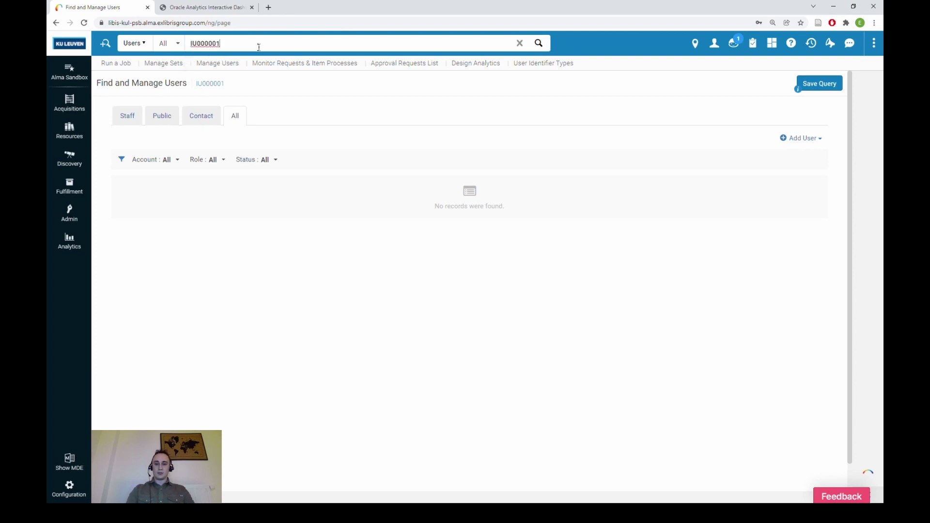
pyautogui.press('BackSpace')
pyautogui.write('E')
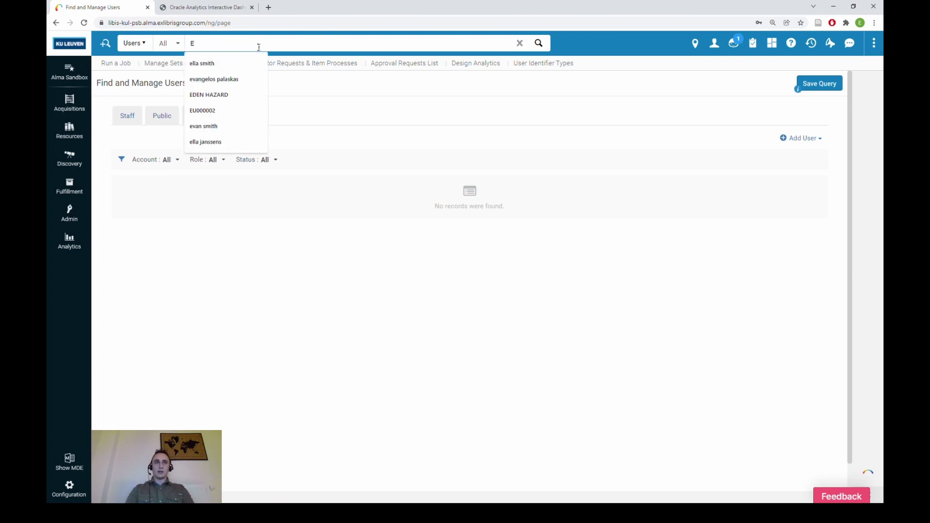
pyautogui.press('BackSpace')
pyautogui.hotkey('ctrl', 'v')
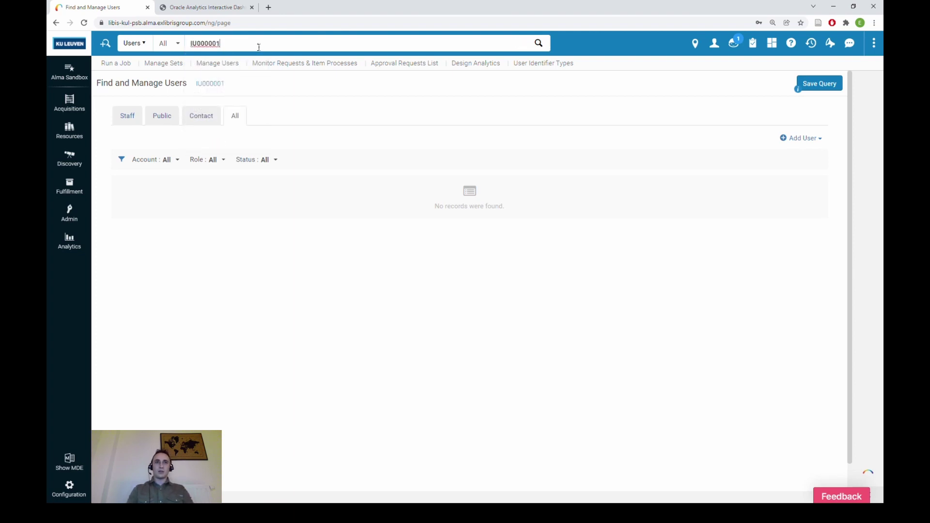
pyautogui.press('BackSpace')
pyautogui.write('2')
pyautogui.press('Return')
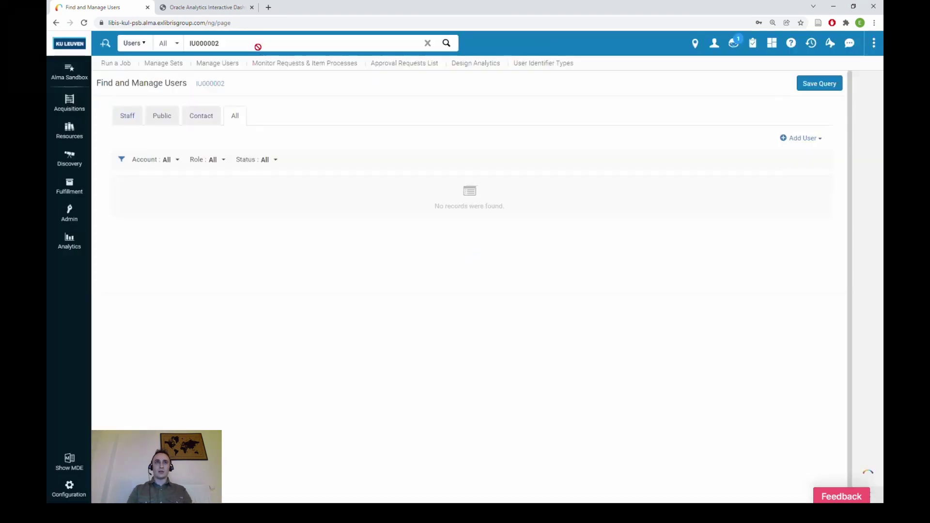
# - Search Alma users for the third deleted internal user's identifier, which ends in 3
pyautogui.doubleClick(268, 46)
pyautogui.write('IU000003')
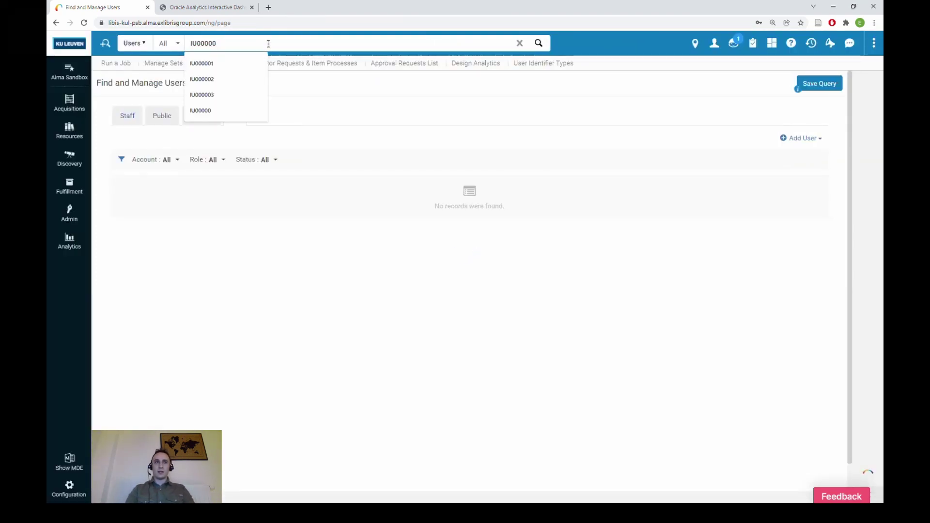
pyautogui.press('Return')
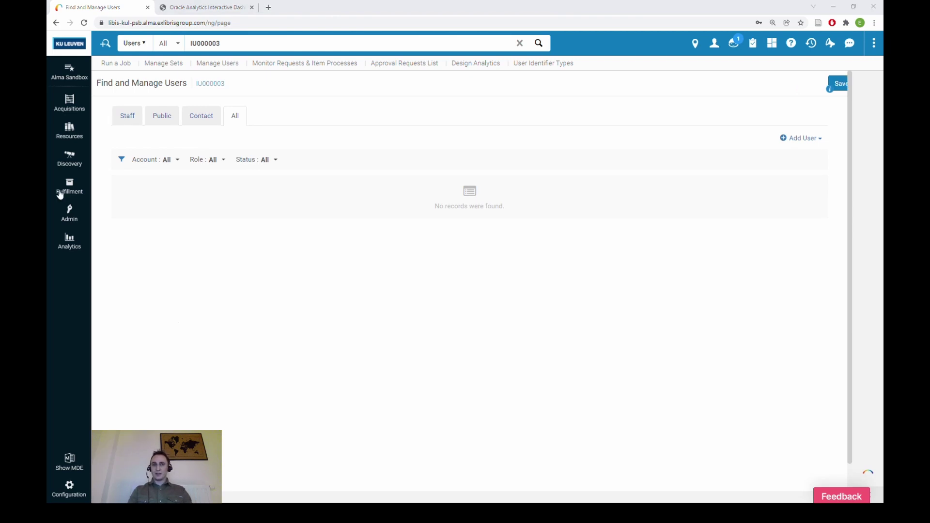
# - Switch to the External Users - Full Example - Delete workbook in Excel and arrange it side by side with the Alma browser window
pyautogui.hotkey('alt', 'Tab')
pyautogui.press('super+Right')
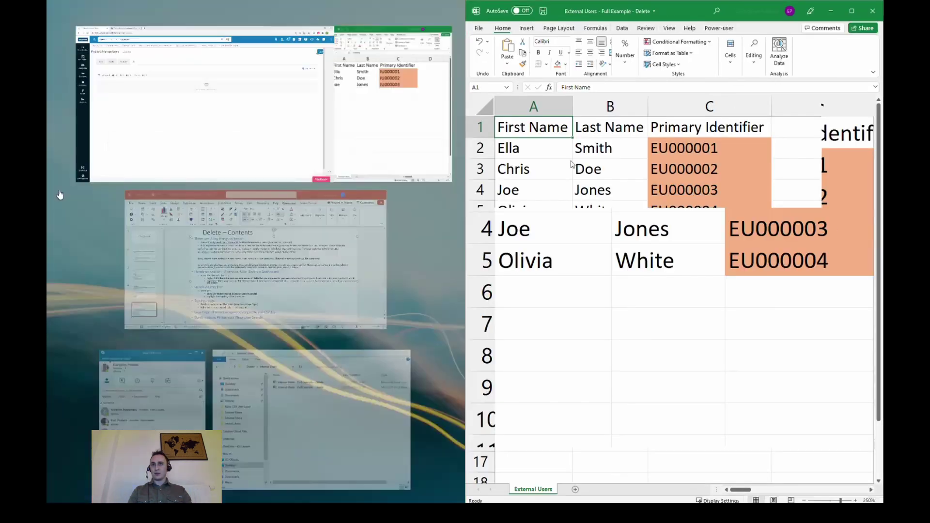
pyautogui.click(215, 93)
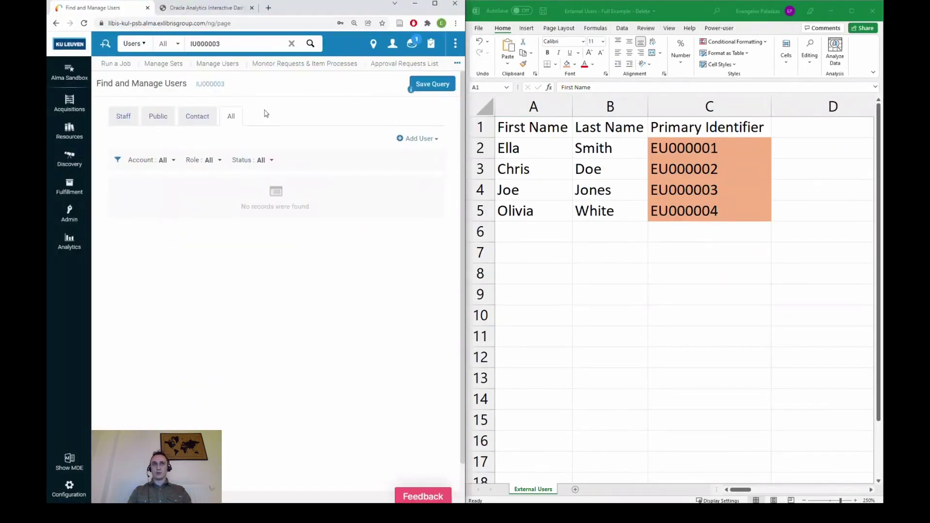
# - Copy the first external user's primary identifier from cell C2 of the workbook and search Alma users for it
pyautogui.click(671, 145)
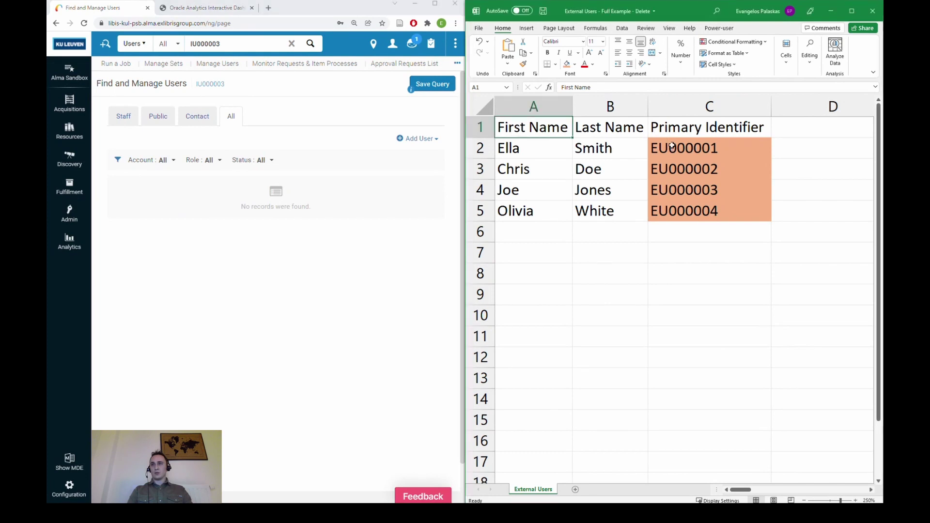
pyautogui.click(676, 150)
pyautogui.hotkey('ctrl', 'c')
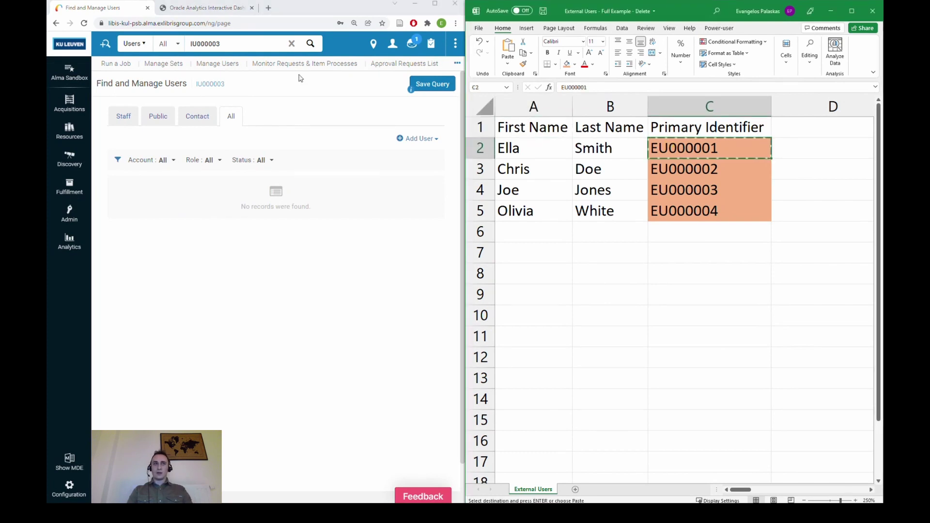
pyautogui.click(291, 43)
pyautogui.hotkey('ctrl', 'v')
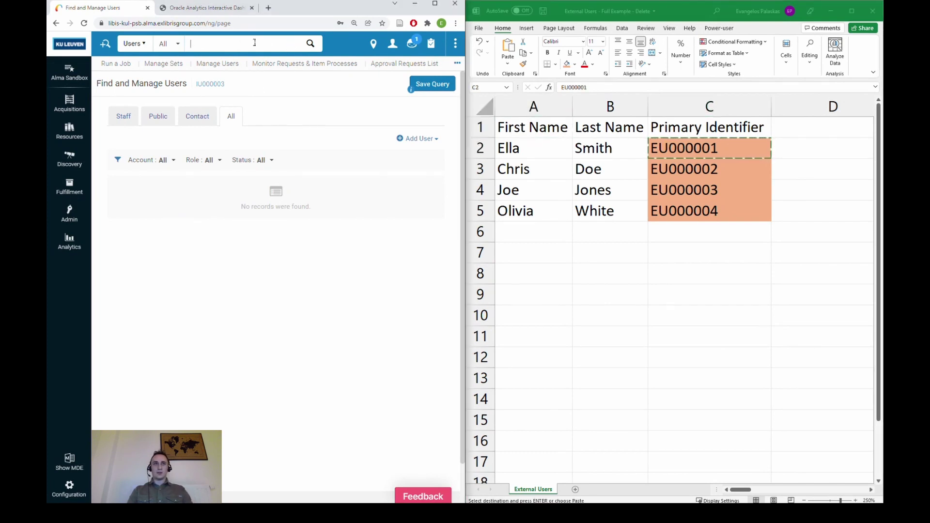
pyautogui.press('Return')
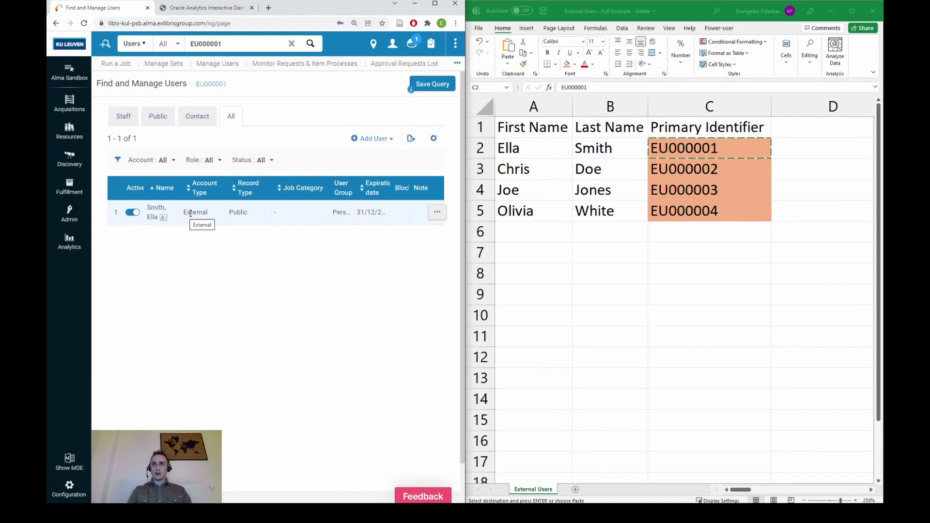
# - Search Alma users for the second external user's primary identifier, listed in cell C3 of the workbook
pyautogui.click(664, 169)
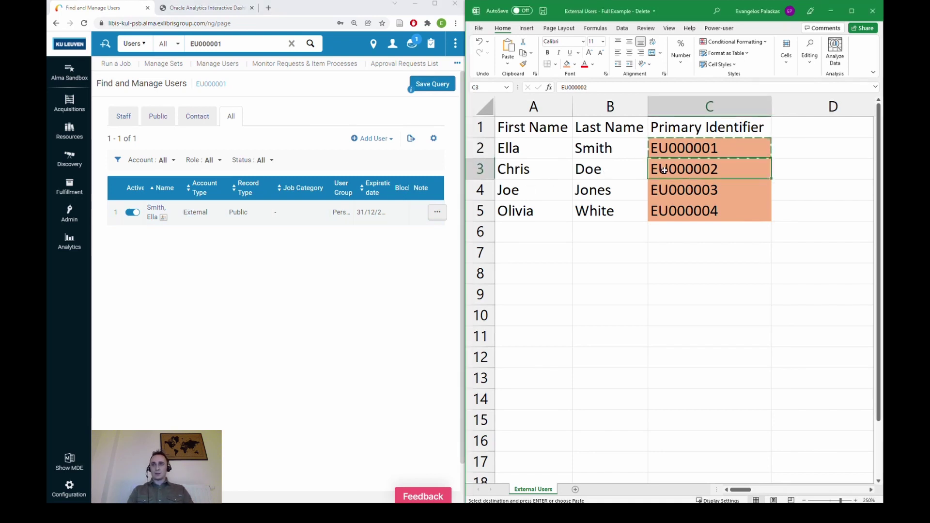
pyautogui.doubleClick(248, 46)
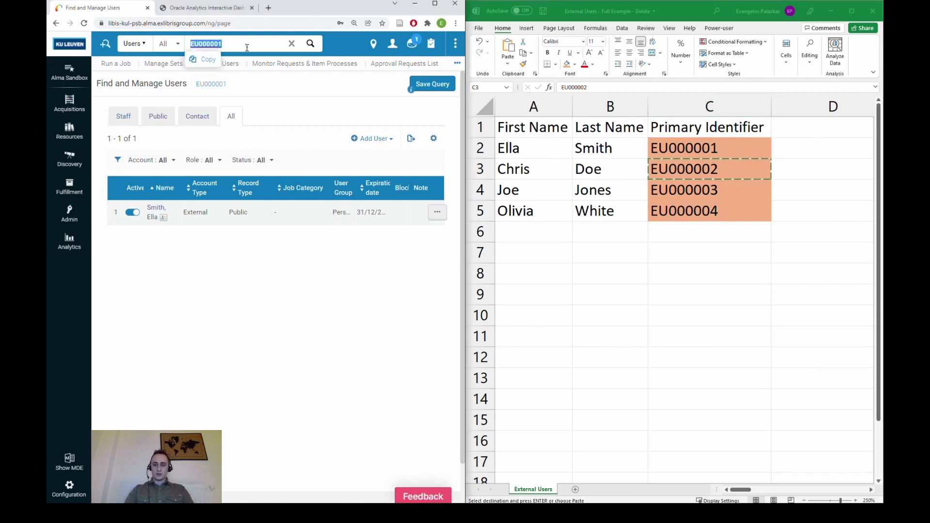
pyautogui.write('EU000002')
pyautogui.press('Return')
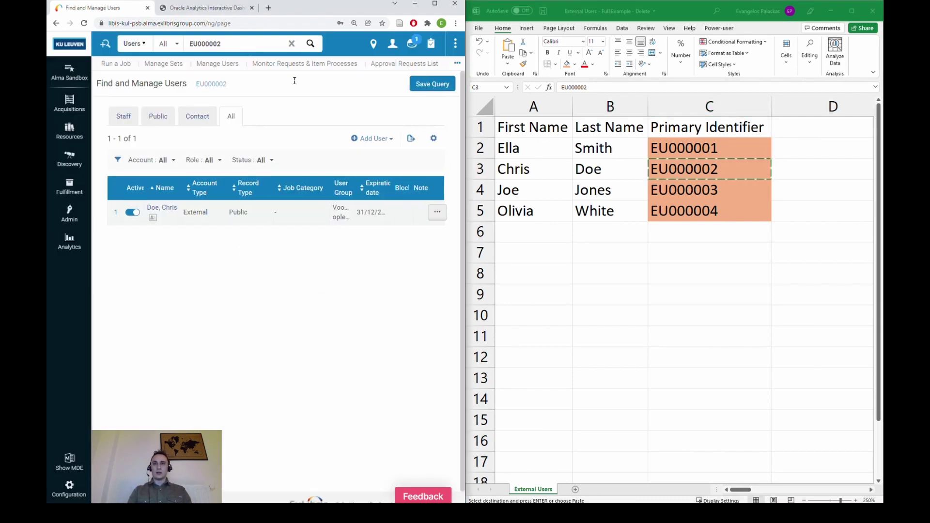
# - Search Alma users for the fourth external user's primary identifier, copied from cell C5 of the workbook
pyautogui.click(674, 213)
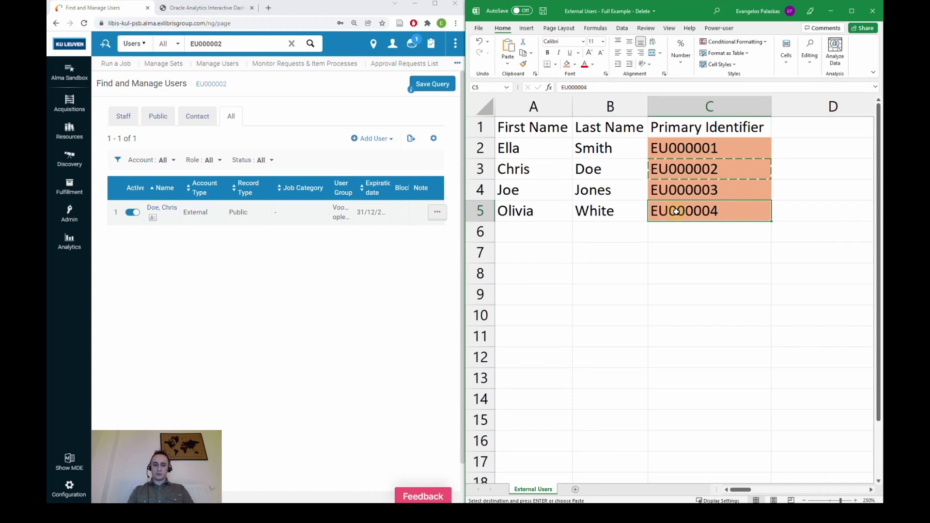
pyautogui.hotkey('ctrl', 'c')
pyautogui.doubleClick(243, 43)
pyautogui.hotkey('ctrl', 'v')
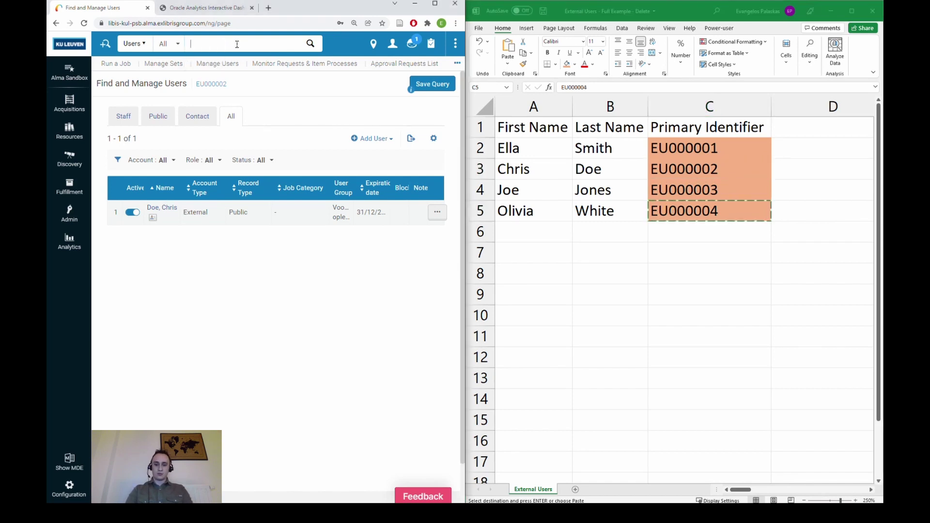
pyautogui.press('Return')
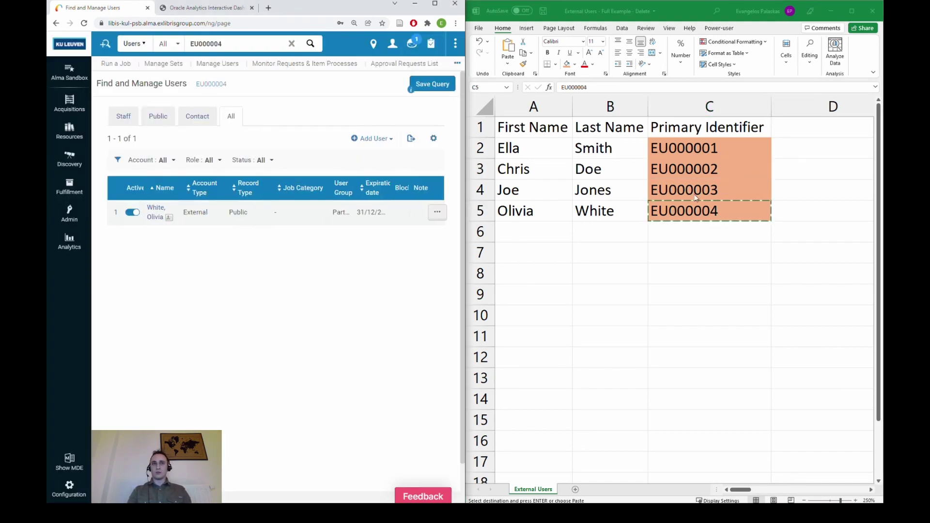
# - Search Alma users for the third external user's primary identifier, copied from cell C4 of the workbook
pyautogui.click(692, 192)
pyautogui.hotkey('ctrl', 'c')
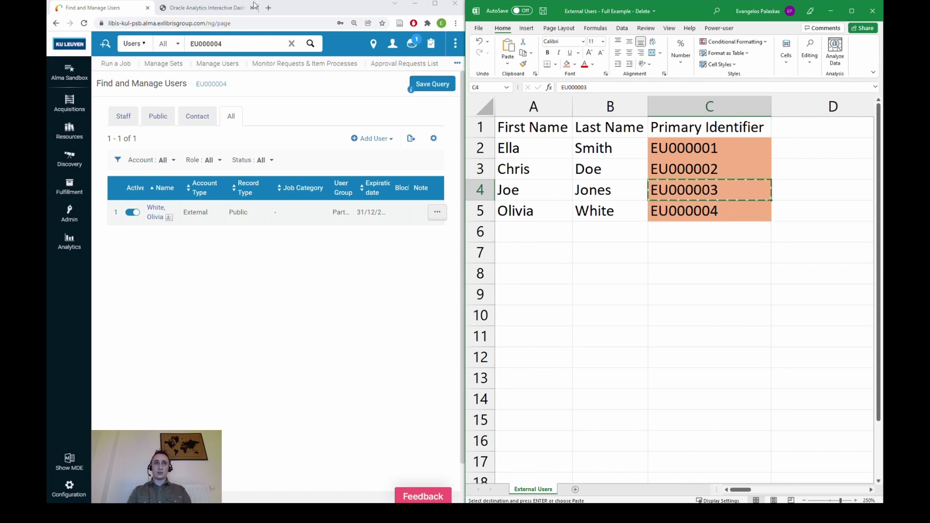
pyautogui.doubleClick(226, 46)
pyautogui.hotkey('ctrl', 'v')
pyautogui.press('Return')
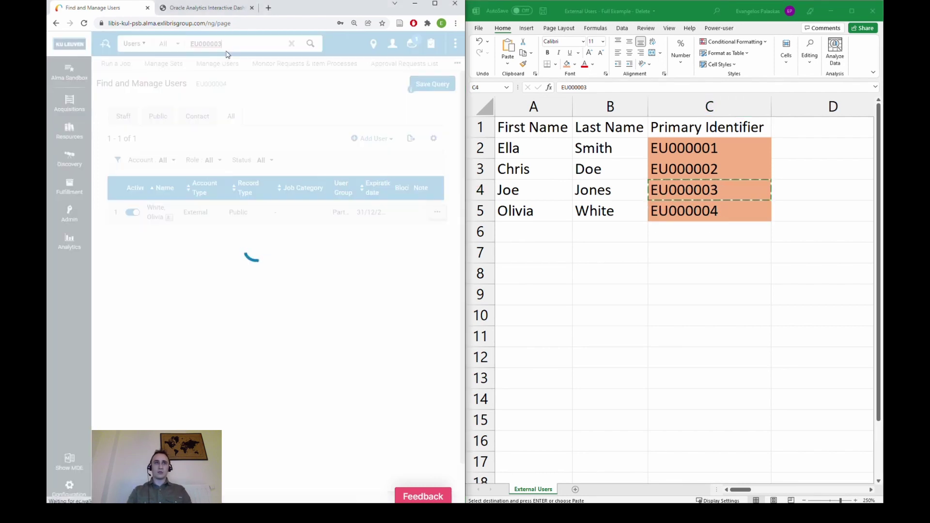
# - Maximize the Alma browser window and open the Alma CSV User Load app
pyautogui.click(434, 3)
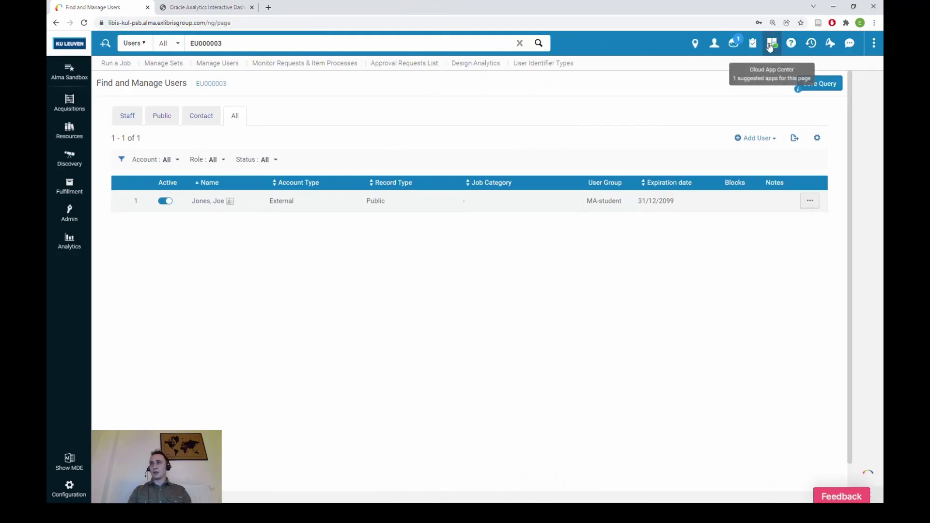
pyautogui.click(770, 46)
pyautogui.click(779, 145)
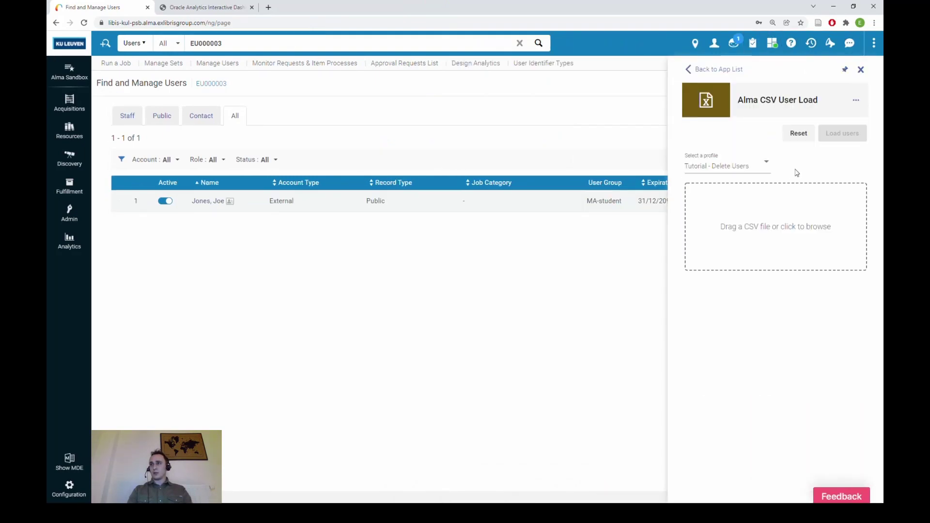
# - Set the user type of the Tutorial - Delete Users profile to External in the app settings and save the profile
pyautogui.click(855, 100)
pyautogui.click(837, 101)
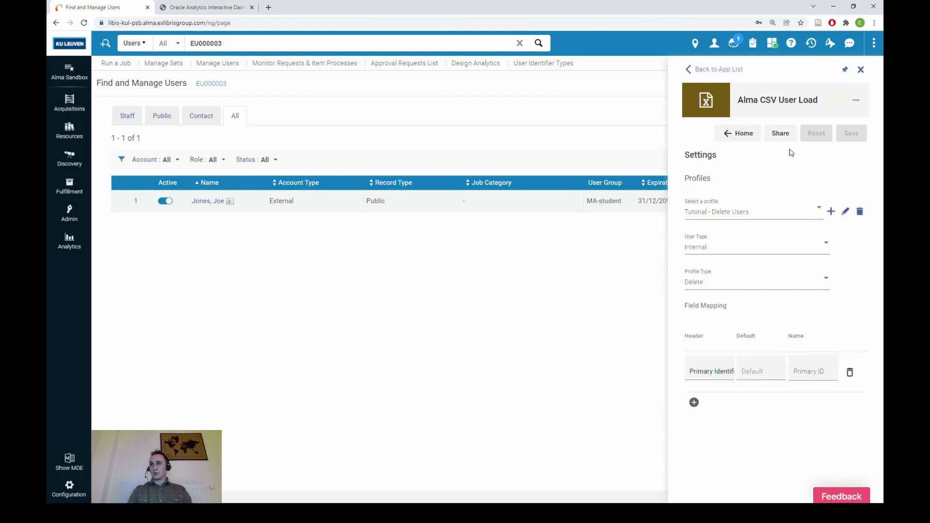
pyautogui.click(736, 248)
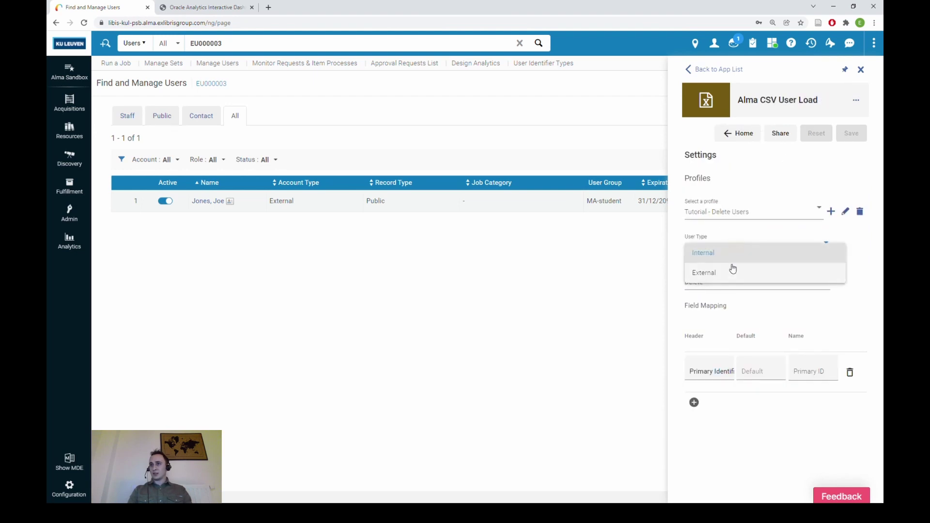
pyautogui.click(733, 271)
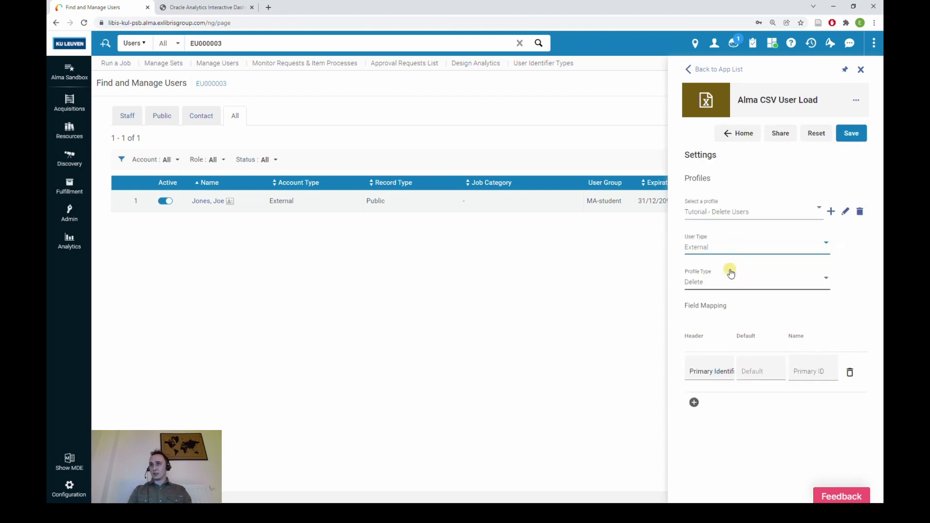
pyautogui.click(856, 133)
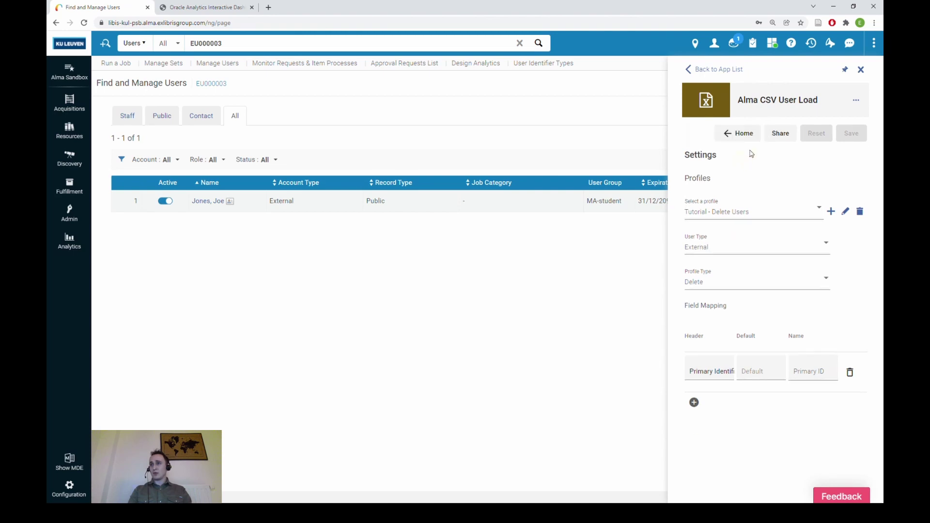
# - Load External Users - Full Example - Delete.csv from the Delete > External Users folder with the Tutorial - Delete Users profile and confirm deleting the users
pyautogui.click(738, 135)
pyautogui.click(735, 214)
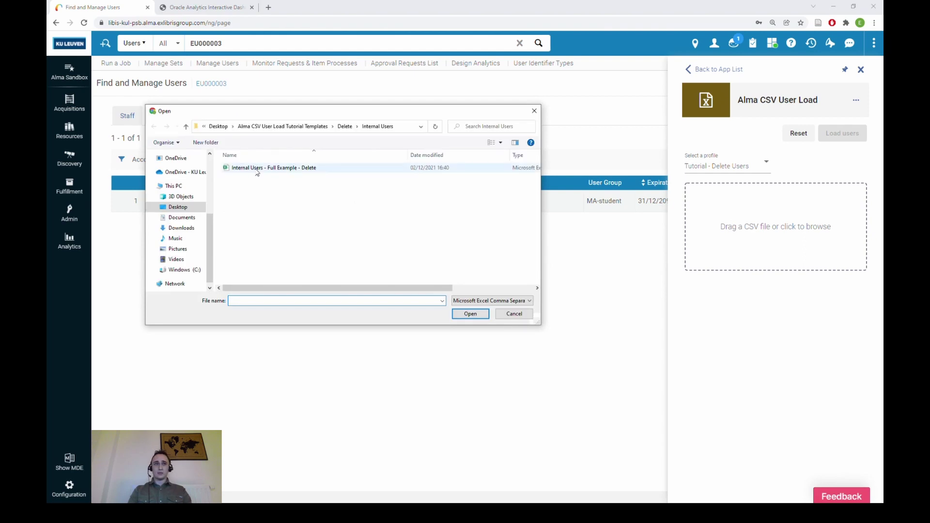
pyautogui.click(344, 126)
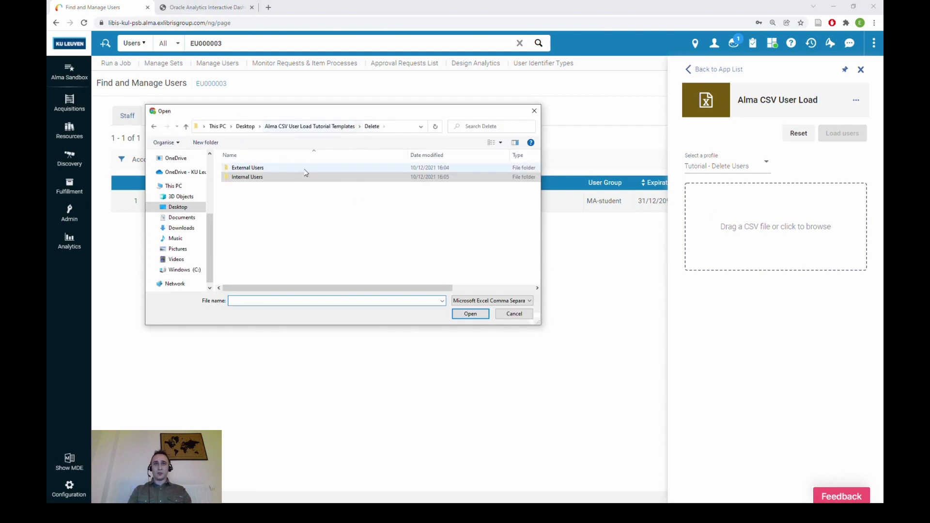
pyautogui.doubleClick(295, 167)
pyautogui.doubleClick(291, 168)
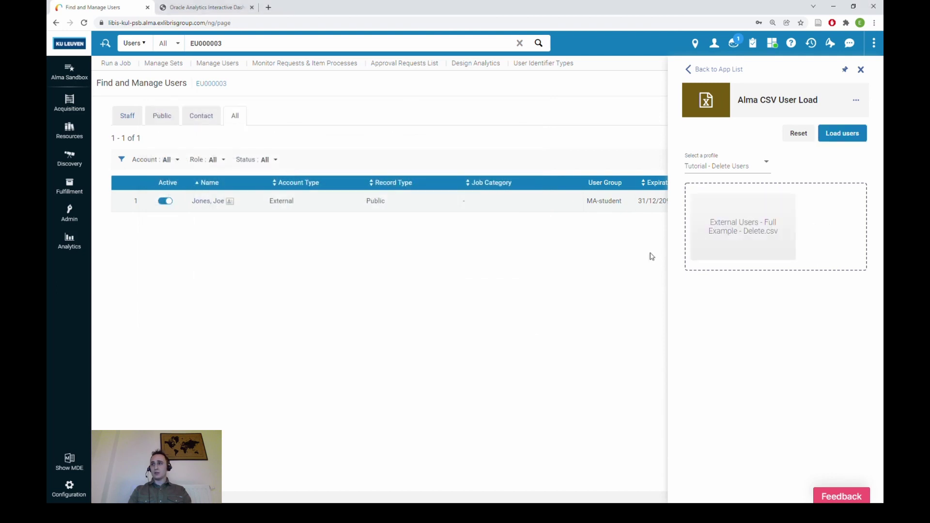
pyautogui.click(831, 133)
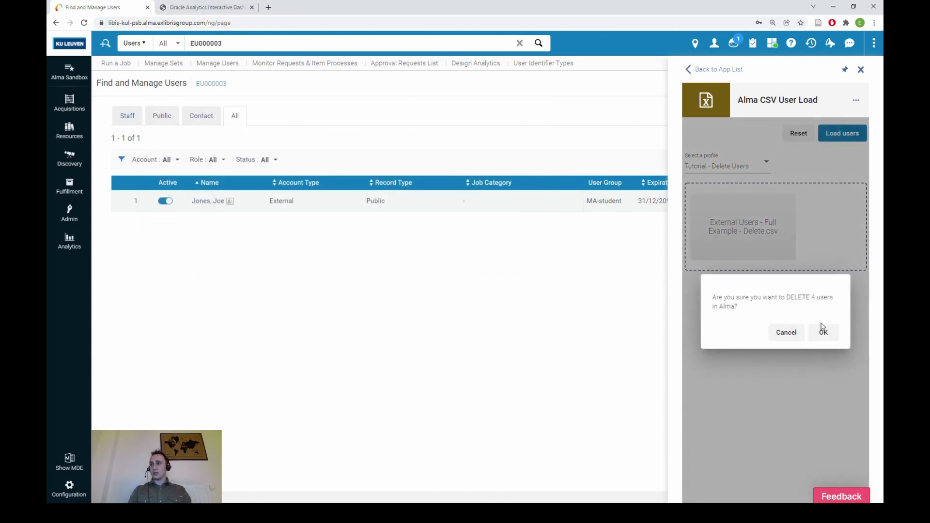
pyautogui.click(822, 334)
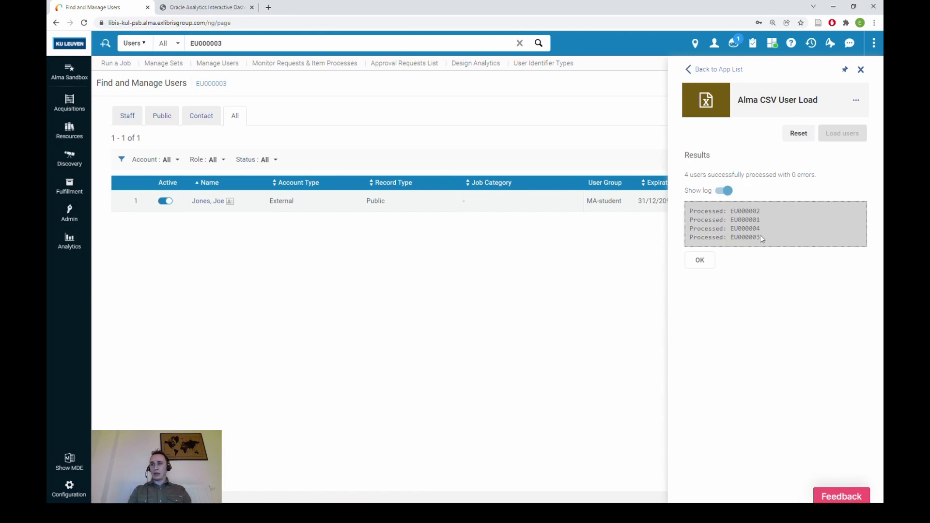
# - Search Alma users for the fourth external user's primary identifier, copied from the app's results log, to check the deletion
pyautogui.doubleClick(757, 229)
pyautogui.hotkey('ctrl', 'c')
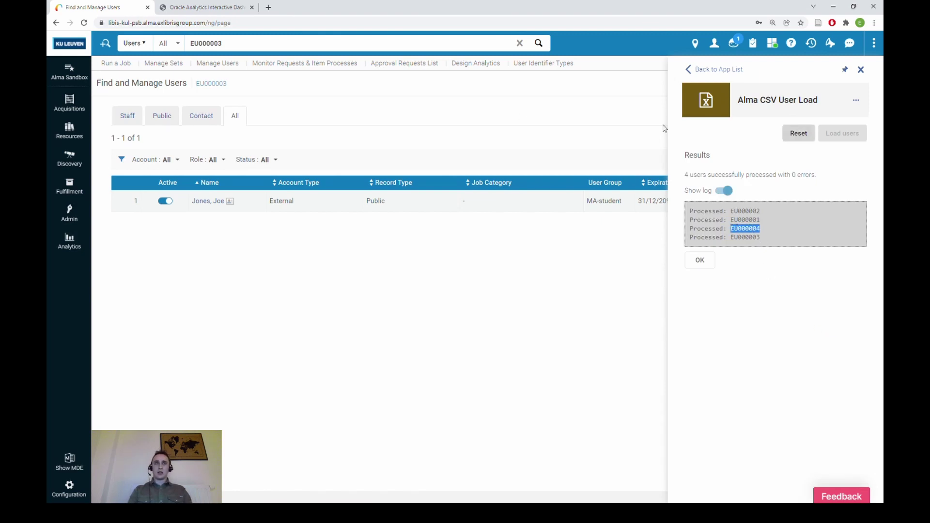
pyautogui.click(333, 43)
pyautogui.hotkey('ctrl', 'v')
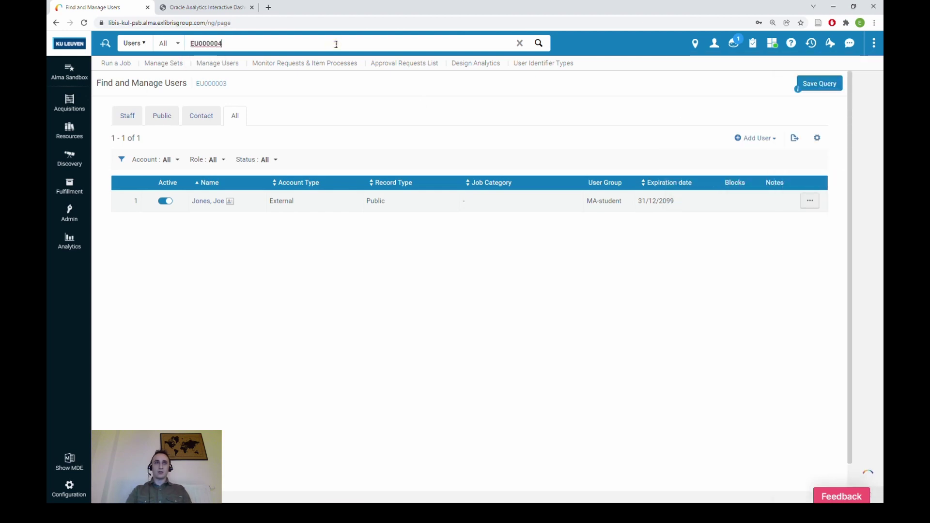
pyautogui.press('Return')
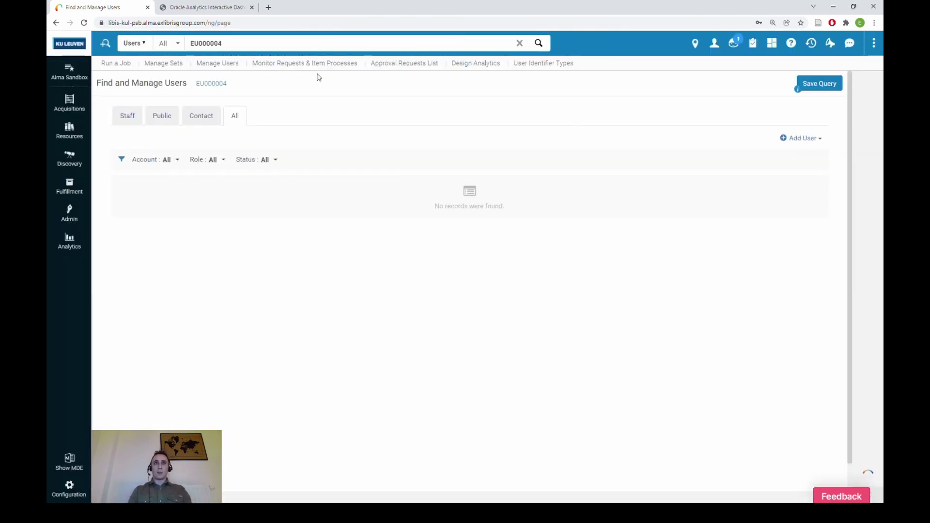
# - Search Alma users for the first external user's primary identifier to check that the record is deleted
pyautogui.click(322, 44)
pyautogui.write('EU000001')
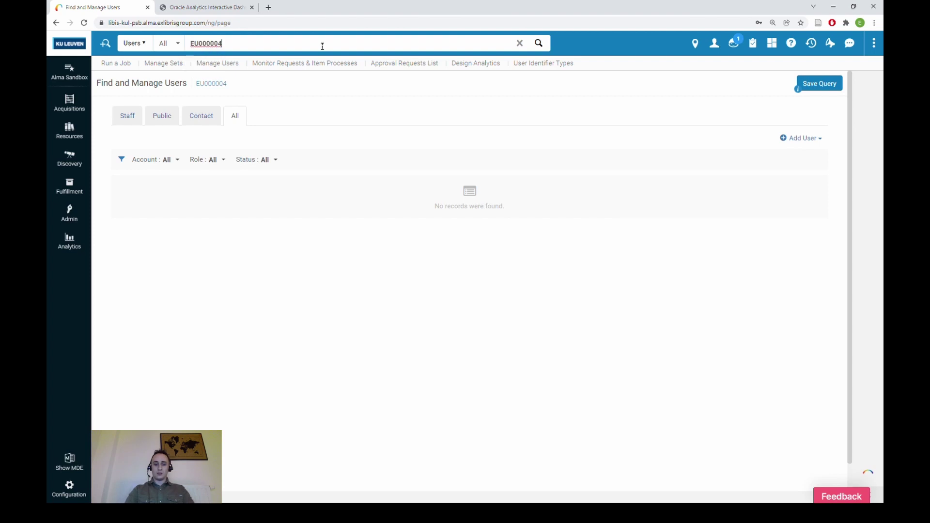
pyautogui.press('Return')
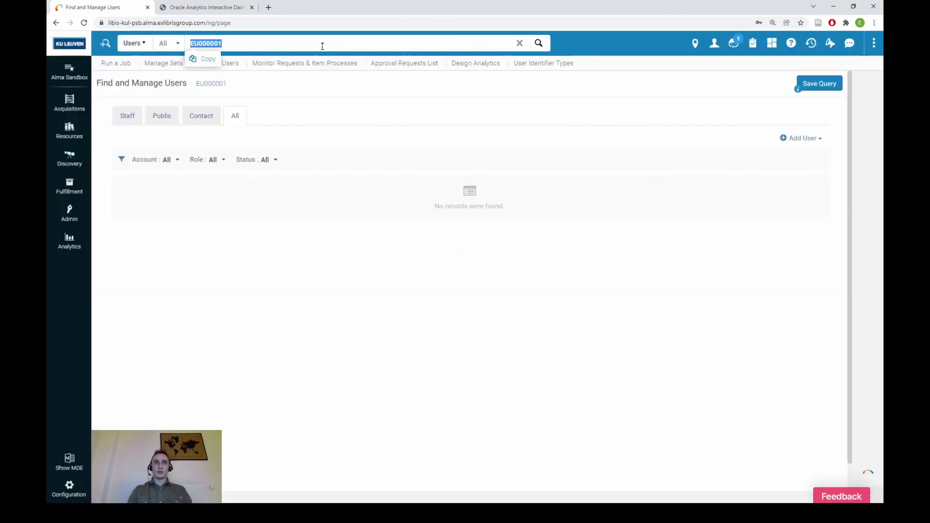
# - Search Alma users for the second external user's primary identifier to check that the record is deleted
pyautogui.click(322, 43)
pyautogui.click(322, 43)
pyautogui.click(322, 46)
pyautogui.write('EU000002')
pyautogui.press('Return')
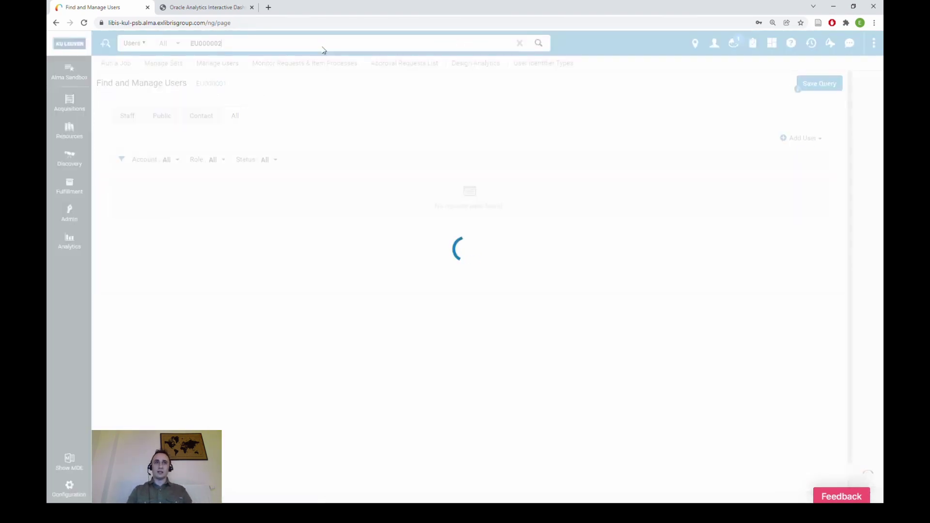
# - Search Alma users for the third external user's primary identifier to check that the record is deleted
pyautogui.click(322, 46)
pyautogui.write('EU000003')
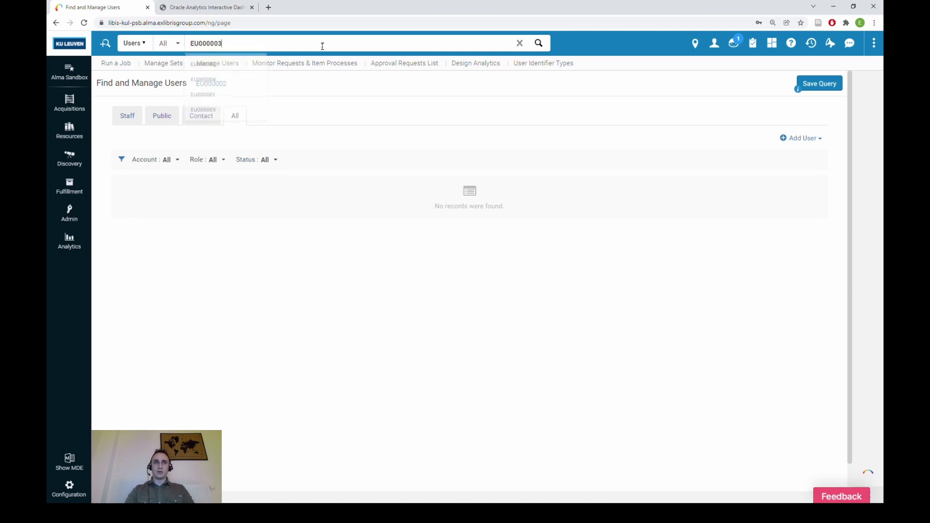
pyautogui.press('Return')
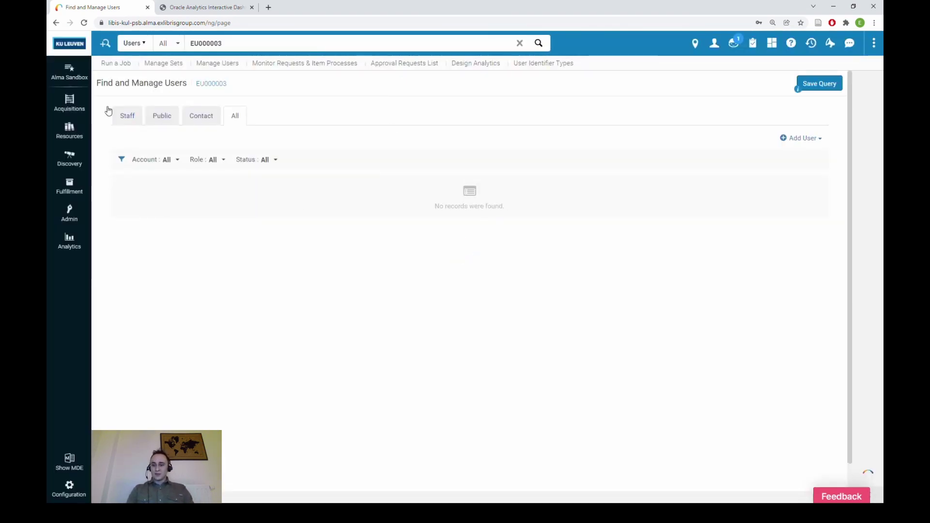